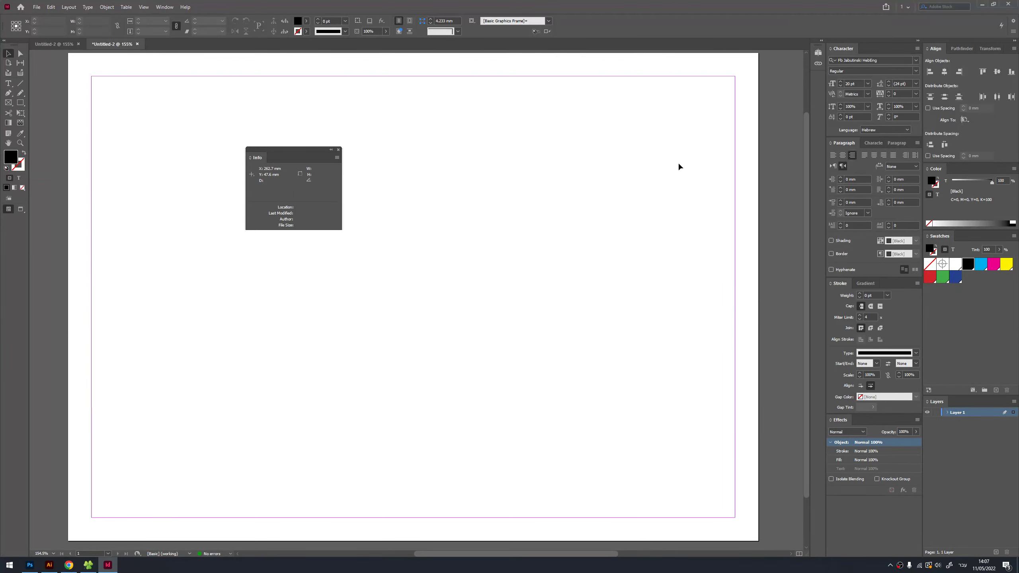
Type 123 in a new text frame on the upper-left of the page and set it to 72 pt.
{"action": "left_click", "coordinate": [338, 150]}
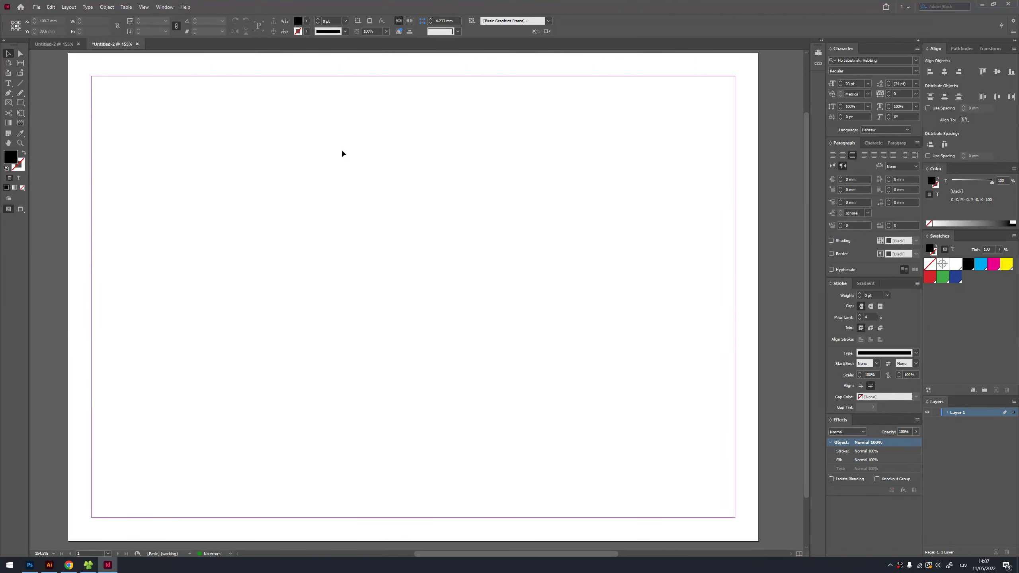
{"action": "left_click", "coordinate": [8, 83]}
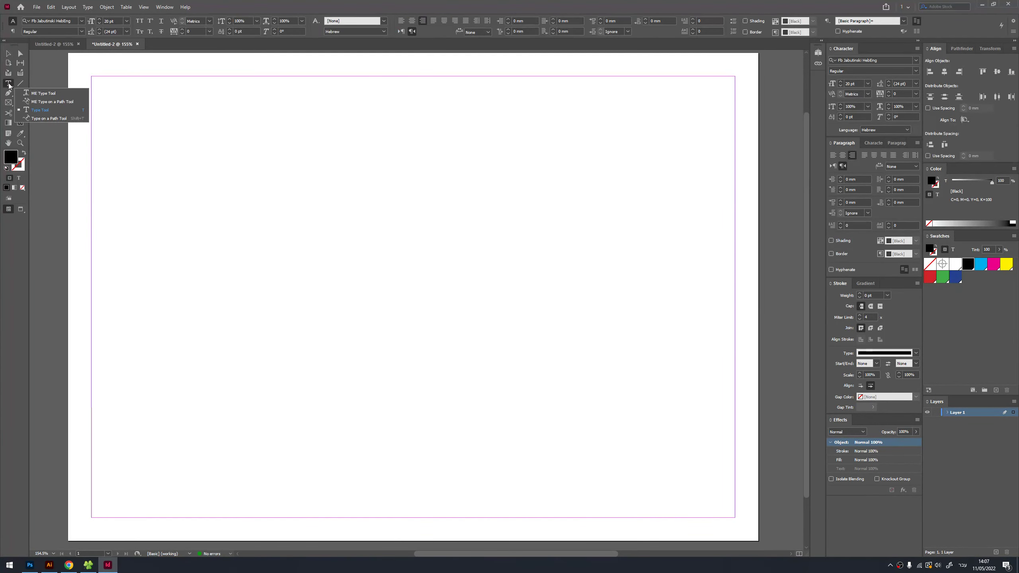
{"action": "left_click", "coordinate": [48, 111]}
{"action": "left_click_drag", "start_coordinate": [190, 160], "coordinate": [610, 378]}
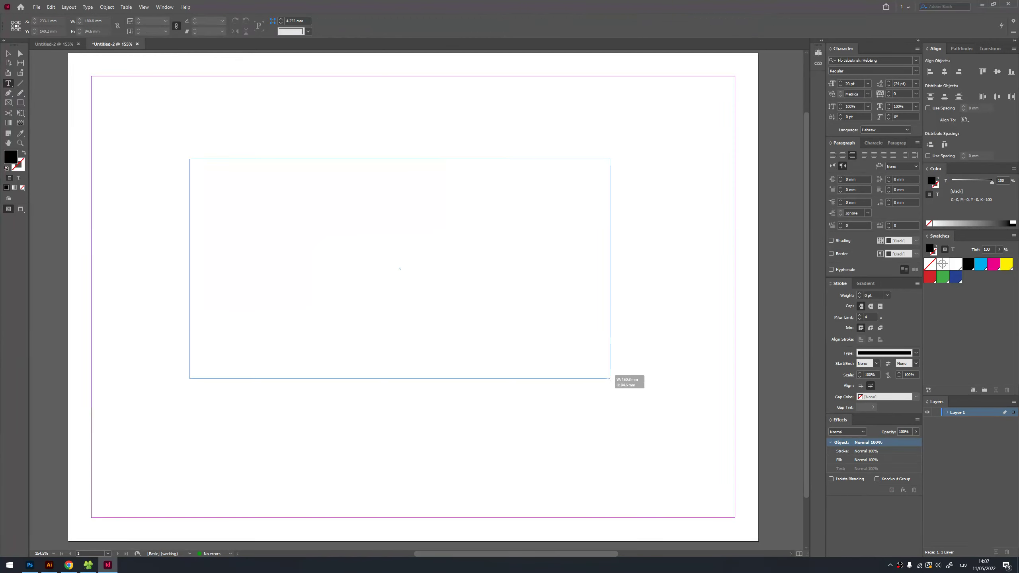
{"action": "type", "text": "123"}
{"action": "key", "text": "Escape"}
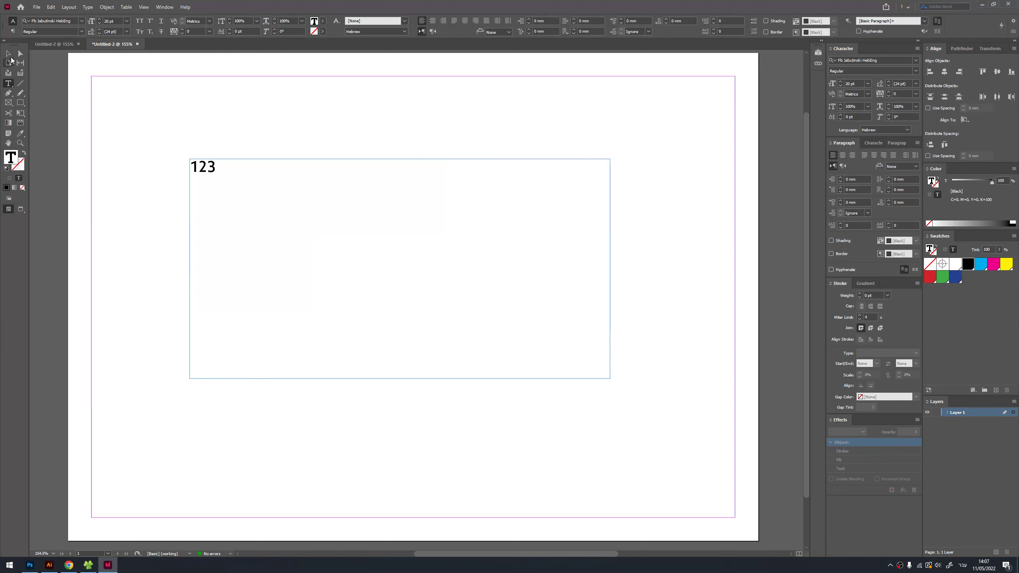
{"action": "left_click", "coordinate": [868, 84]}
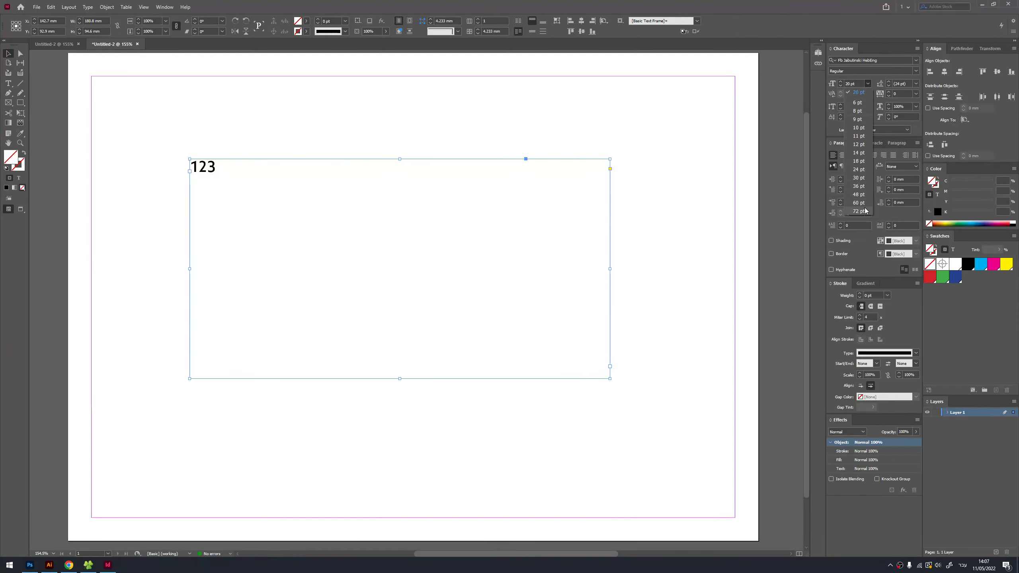
{"action": "left_click", "coordinate": [853, 212]}
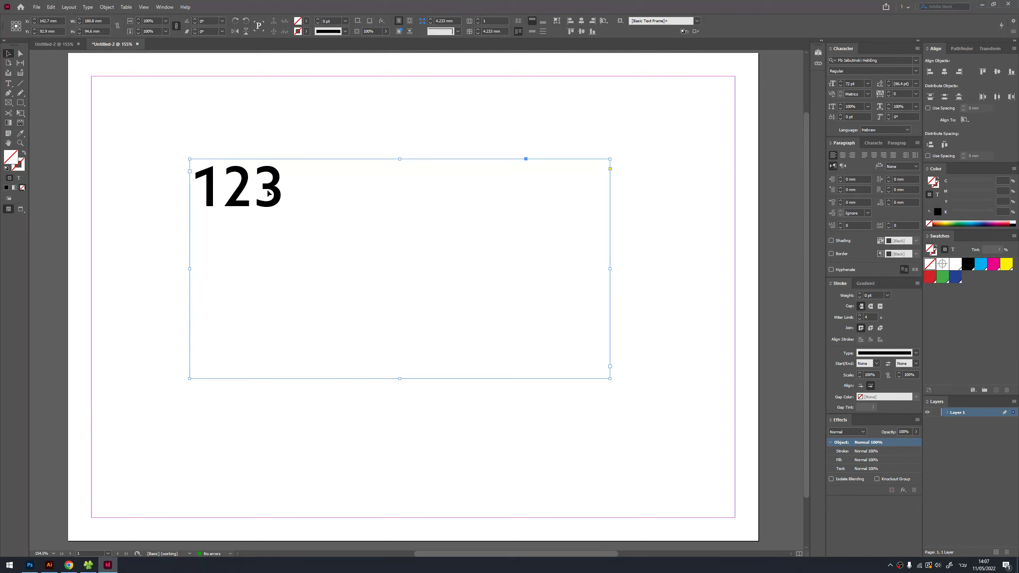
Shrink the frame to fit 123 snugly and place a duplicate beside it.
{"action": "left_click_drag", "start_coordinate": [268, 193], "coordinate": [299, 224]}
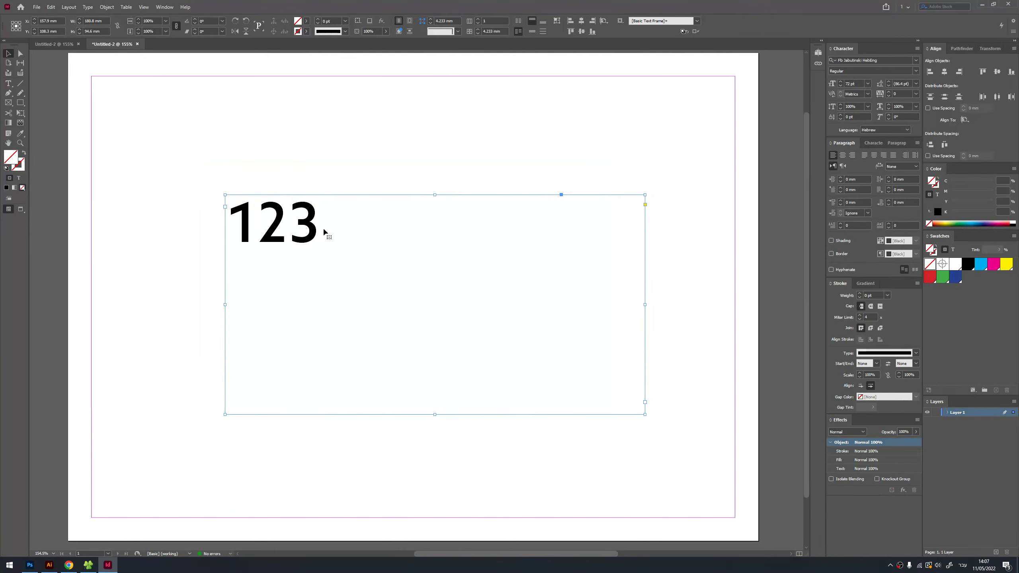
{"action": "left_click_drag", "start_coordinate": [646, 414], "coordinate": [360, 276]}
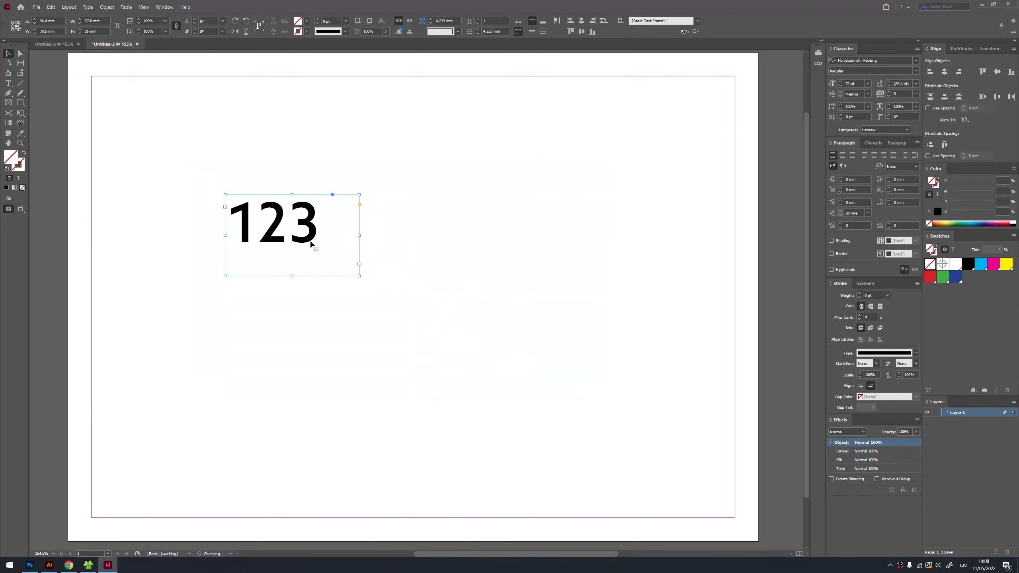
{"action": "mouse_move", "coordinate": [307, 246]}
{"action": "left_mouse_down"}
{"action": "mouse_move", "coordinate": [224, 245]}
{"action": "mouse_move", "coordinate": [386, 232]}
{"action": "left_mouse_up"}
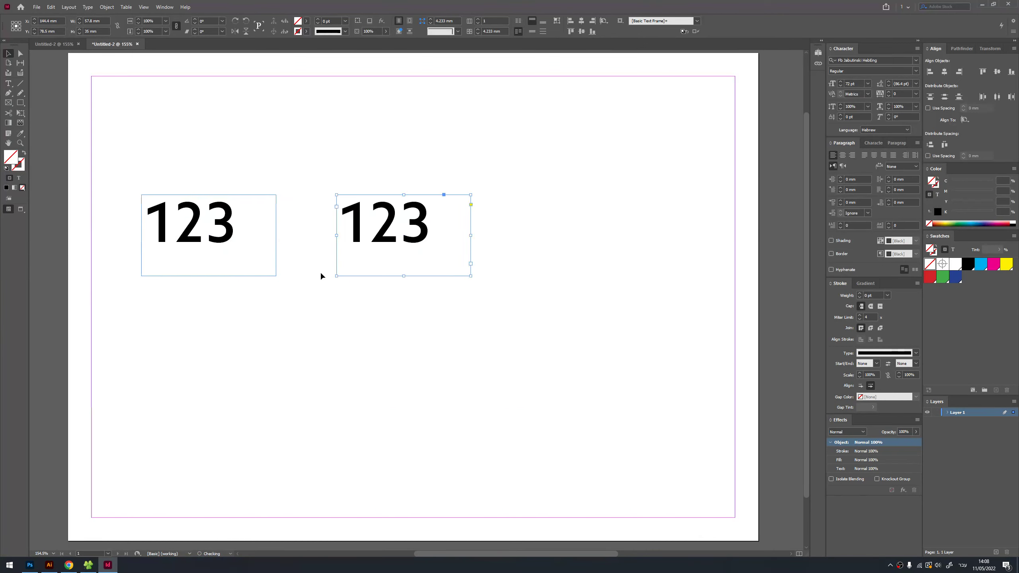
{"action": "left_click", "coordinate": [317, 269]}
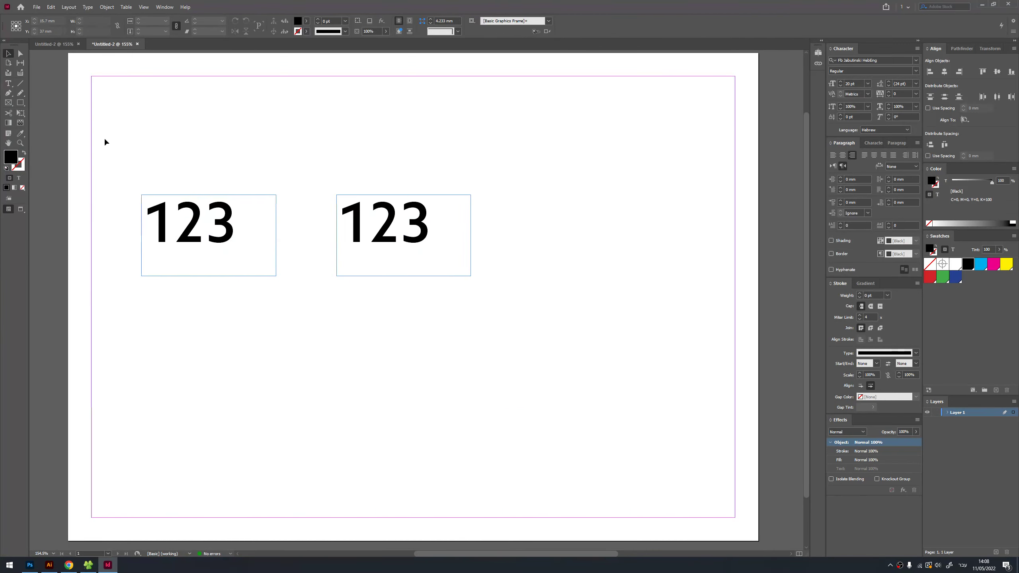
Convert the left 123 frame into outlines with Create Outlines.
{"action": "mouse_move", "coordinate": [135, 104]}
{"action": "left_mouse_down"}
{"action": "mouse_move", "coordinate": [172, 145]}
{"action": "mouse_move", "coordinate": [242, 284]}
{"action": "left_mouse_up"}
{"action": "left_click", "coordinate": [86, 6]}
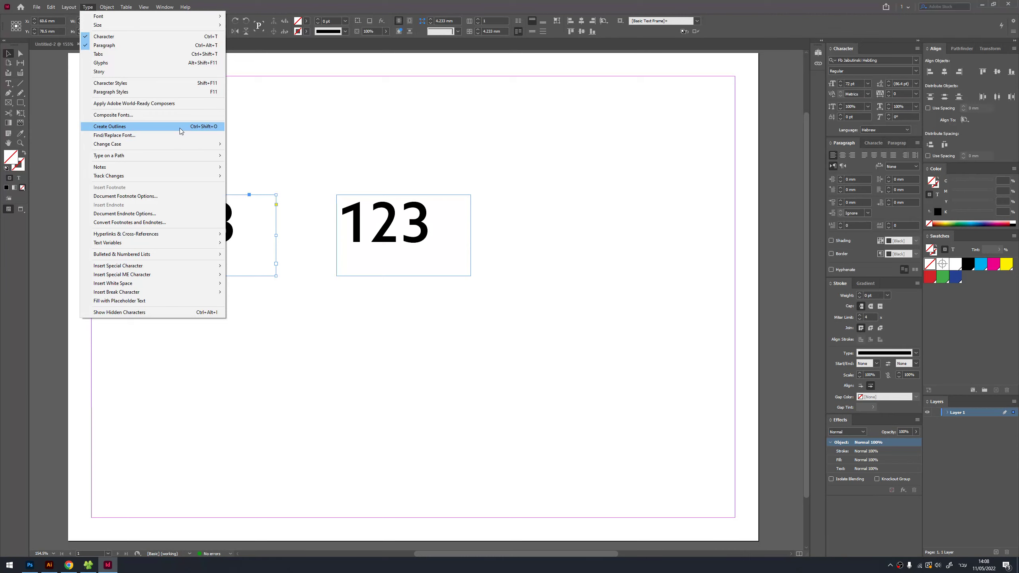
{"action": "left_click", "coordinate": [207, 127]}
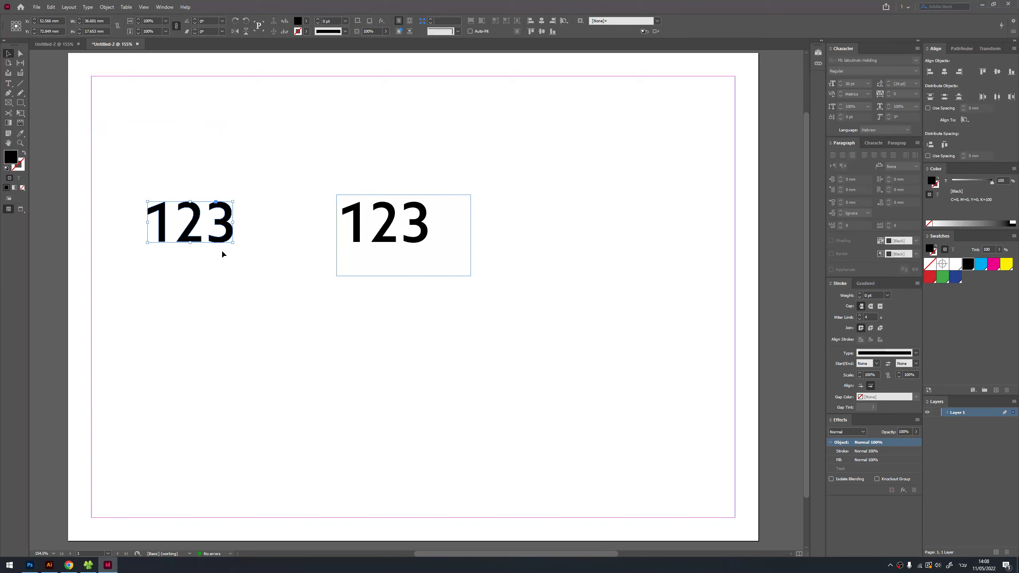
Pull the base anchors of the 1 down-left, stretching it into a tall black triangle.
{"action": "key", "text": "a"}
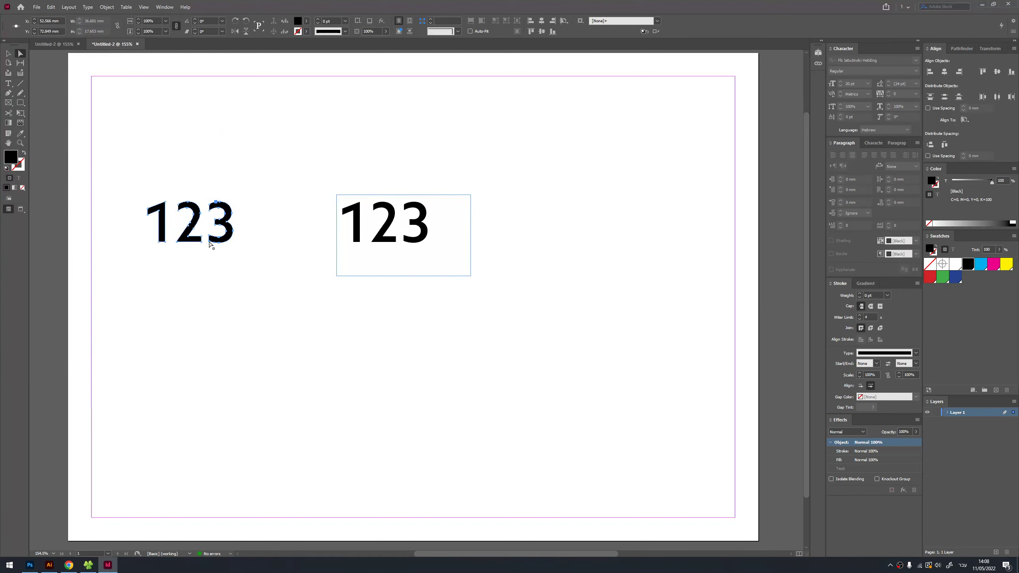
{"action": "left_click_drag", "start_coordinate": [211, 241], "coordinate": [201, 291]}
{"action": "key", "text": "ctrl+z"}
{"action": "left_click", "coordinate": [208, 268]}
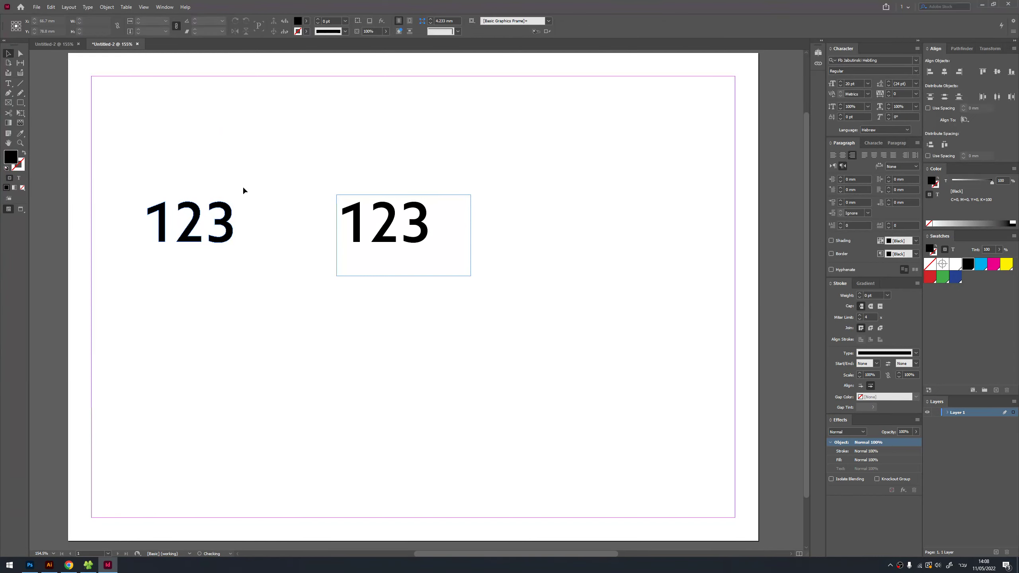
{"action": "left_click_drag", "start_coordinate": [251, 173], "coordinate": [114, 270]}
{"action": "left_click", "coordinate": [12, 57]}
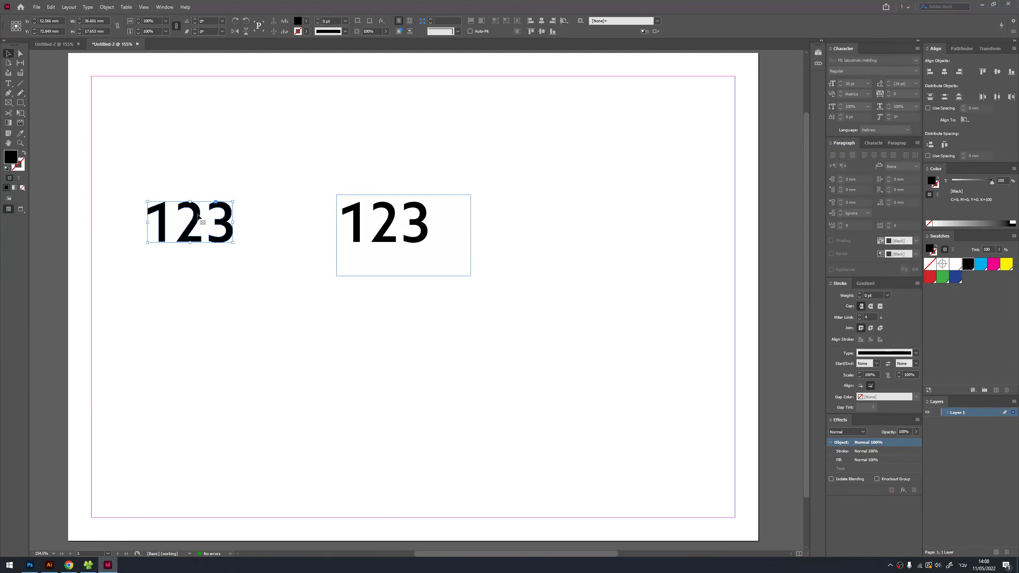
{"action": "left_click", "coordinate": [21, 55]}
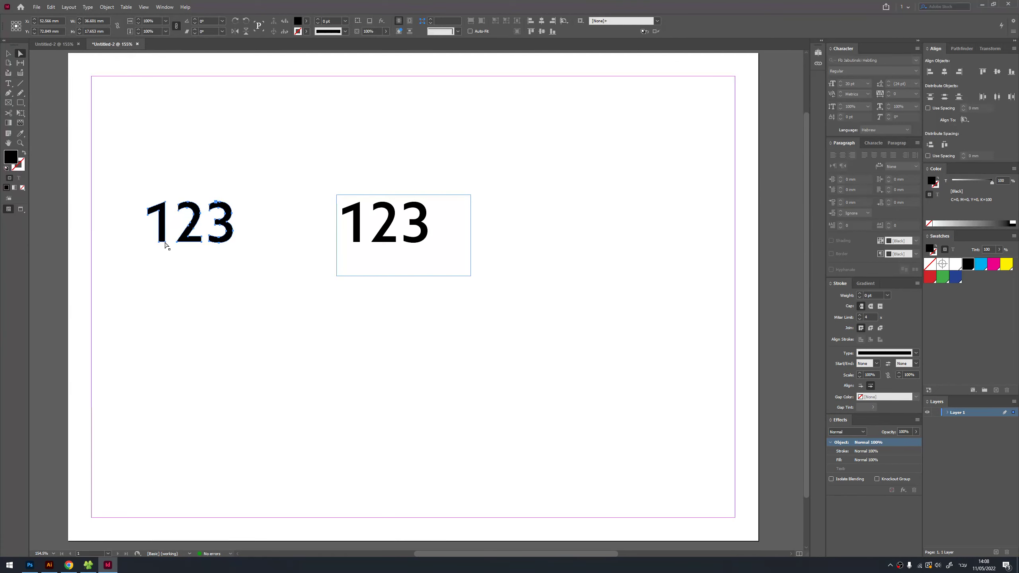
{"action": "left_click_drag", "start_coordinate": [165, 243], "coordinate": [185, 288]}
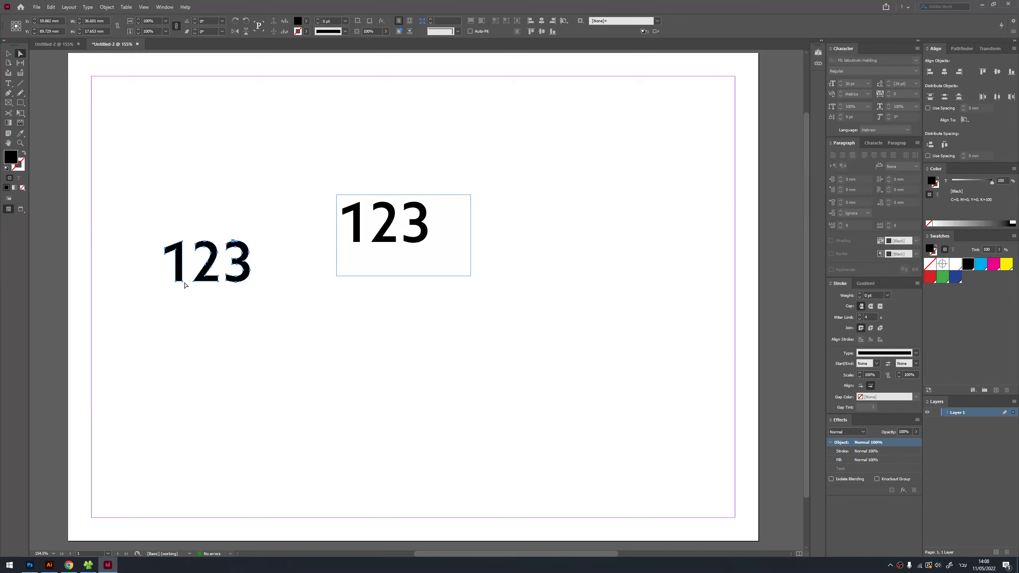
{"action": "mouse_move", "coordinate": [187, 275]}
{"action": "left_mouse_down"}
{"action": "mouse_move", "coordinate": [181, 291]}
{"action": "mouse_move", "coordinate": [221, 422]}
{"action": "mouse_move", "coordinate": [225, 479]}
{"action": "left_mouse_up"}
{"action": "left_click_drag", "start_coordinate": [178, 278], "coordinate": [155, 472]}
Move the outlined 123 up and left, then select the right 123 frame.
{"action": "key", "text": "v"}
{"action": "left_click_drag", "start_coordinate": [207, 382], "coordinate": [193, 296]}
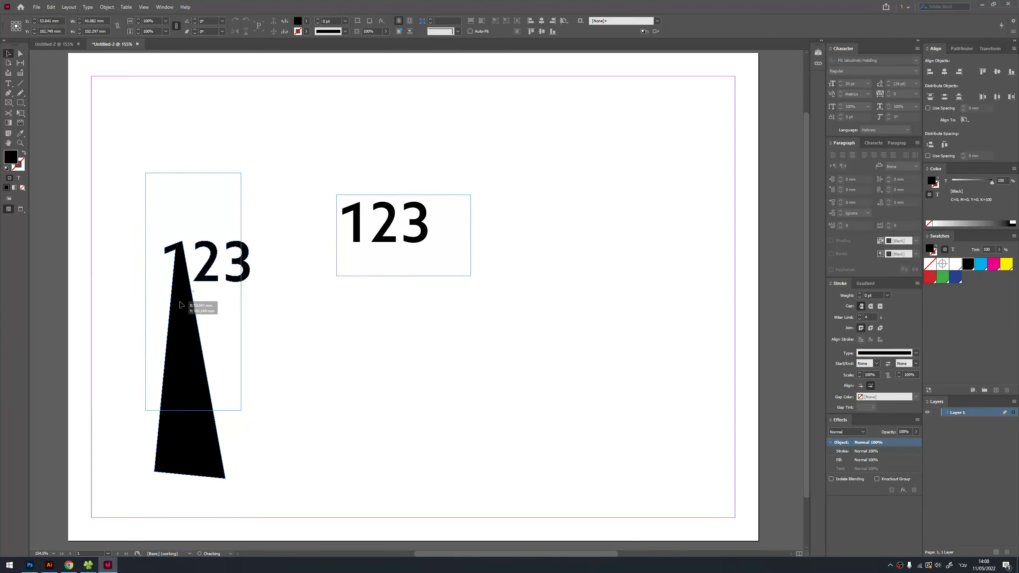
{"action": "left_click", "coordinate": [388, 237]}
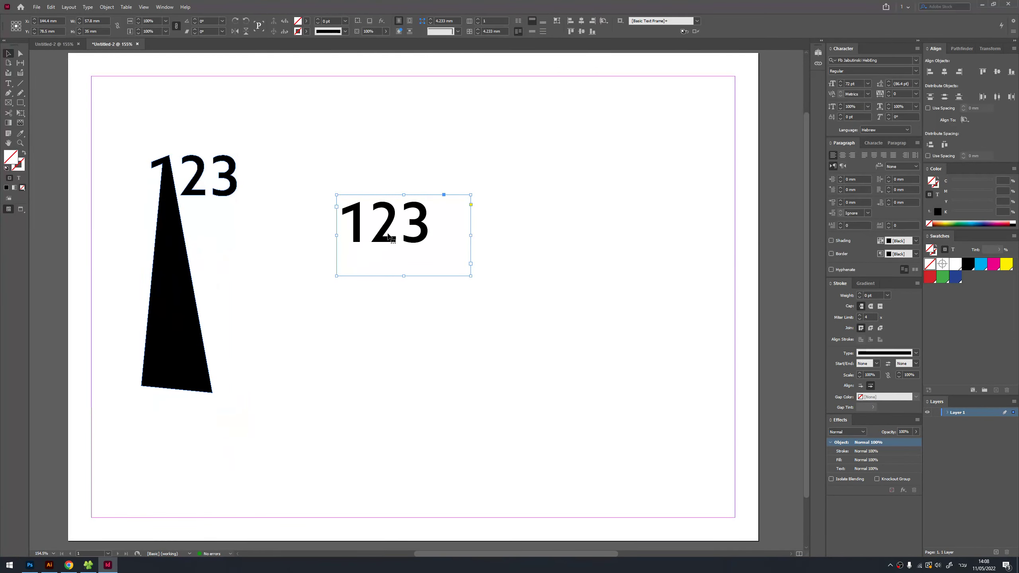
{"action": "left_click_drag", "start_coordinate": [8, 84], "coordinate": [36, 113]}
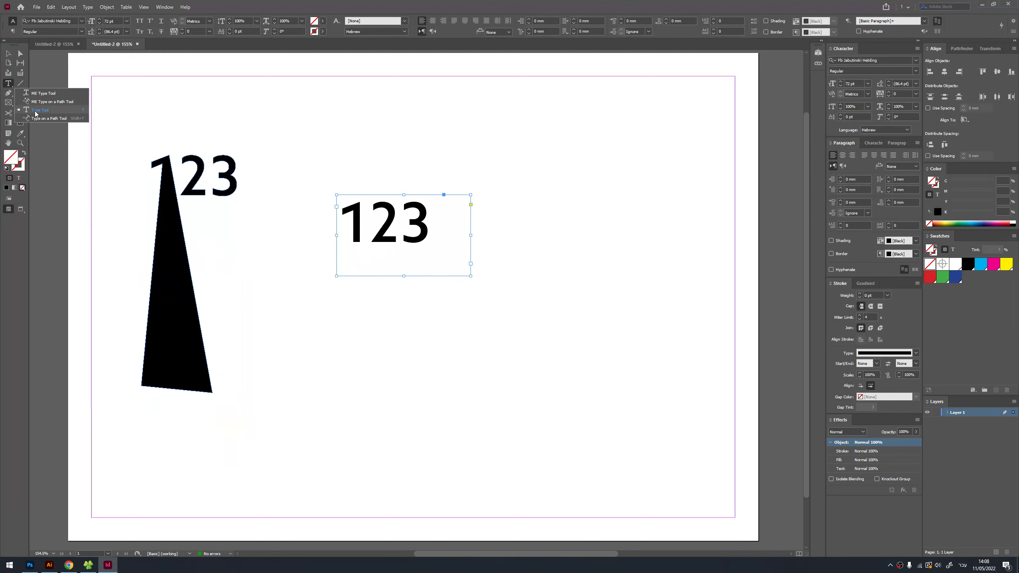
{"action": "left_click", "coordinate": [22, 53]}
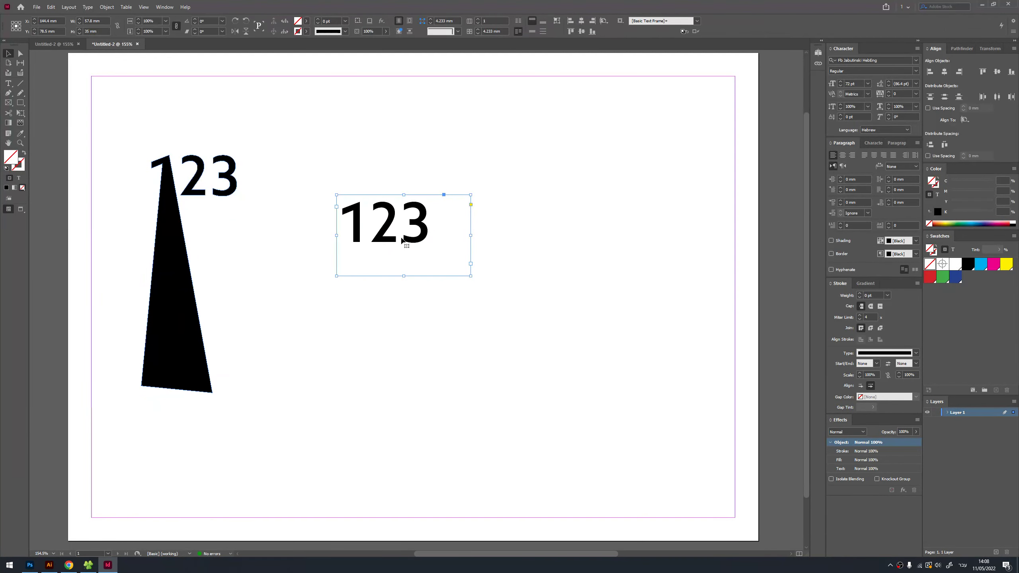
Convert the right frame's 123 text into outlines inside its frame.
{"action": "triple_click", "coordinate": [396, 228]}
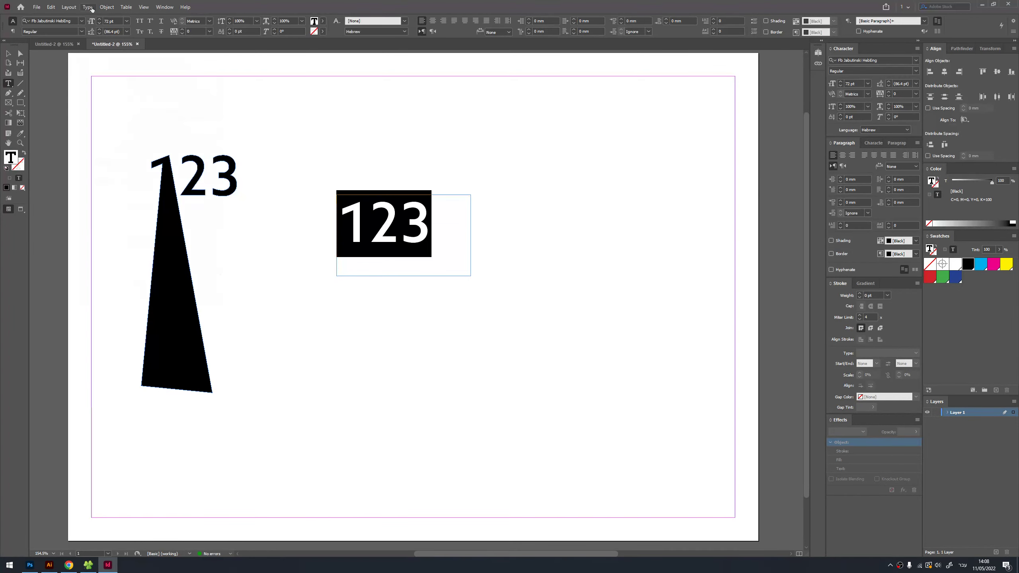
{"action": "left_click", "coordinate": [106, 8]}
{"action": "left_click", "coordinate": [160, 126]}
{"action": "key", "text": "Escape"}
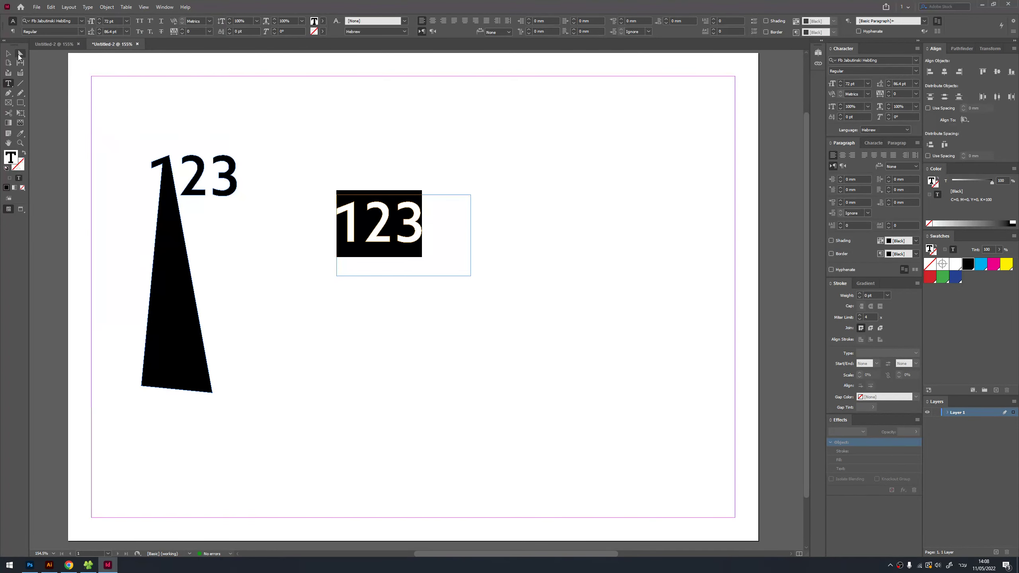
{"action": "left_click", "coordinate": [414, 223]}
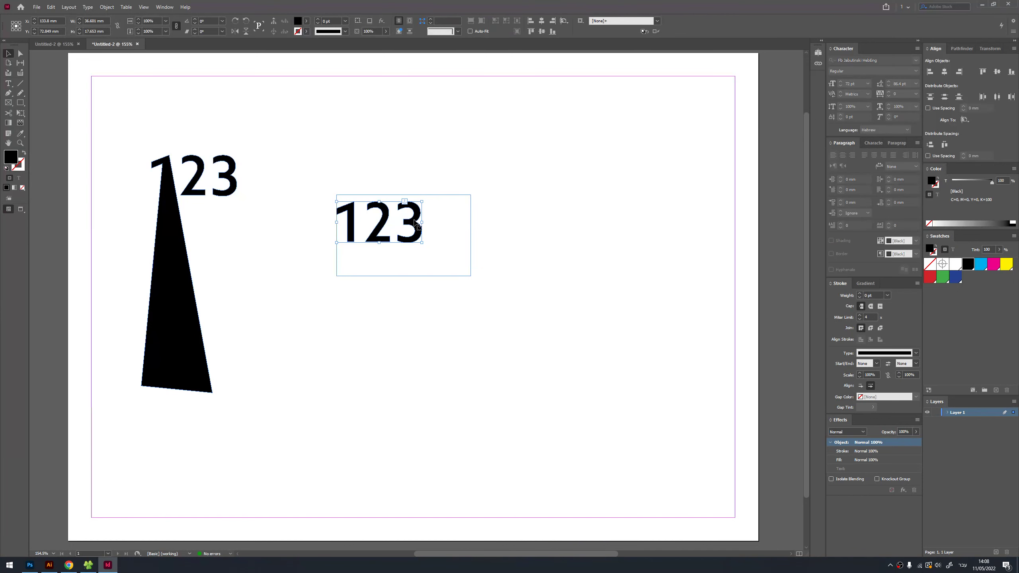
Move the right 123 frame further right and slightly up.
{"action": "scroll", "coordinate": [406, 209], "scroll_direction": "up", "scroll_amount": 2}
{"action": "scroll", "coordinate": [411, 209], "scroll_direction": "up", "scroll_amount": 3}
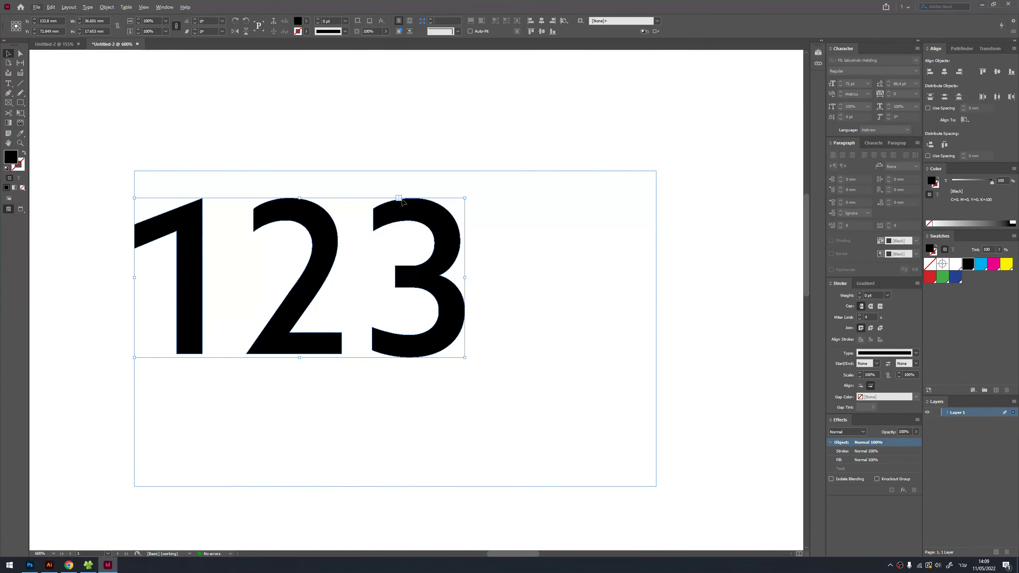
{"action": "scroll", "coordinate": [404, 205], "scroll_direction": "down", "scroll_amount": 3}
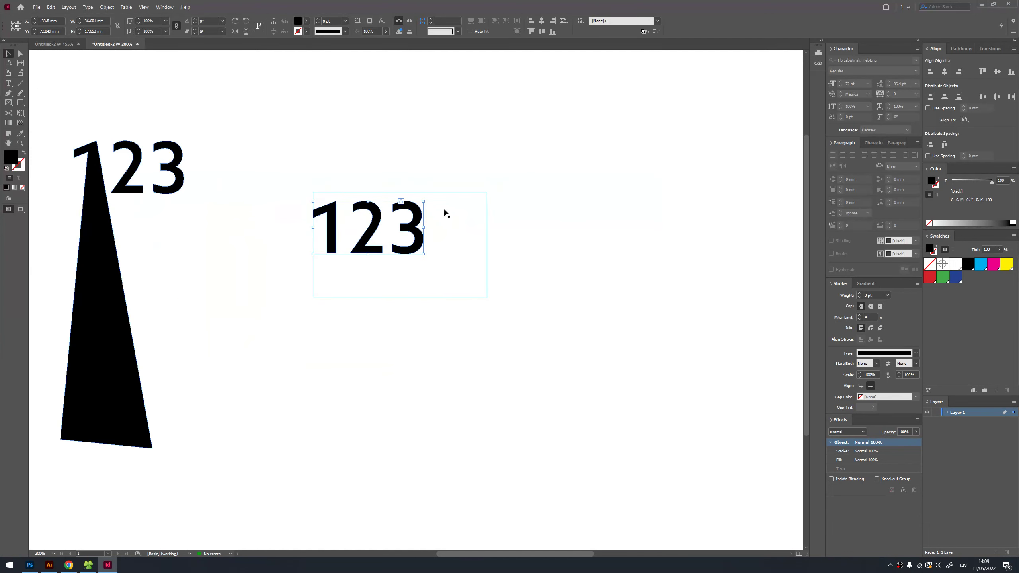
{"action": "mouse_move", "coordinate": [478, 246]}
{"action": "left_mouse_down"}
{"action": "mouse_move", "coordinate": [534, 241]}
{"action": "mouse_move", "coordinate": [621, 156]}
{"action": "mouse_move", "coordinate": [614, 333]}
{"action": "left_mouse_up"}
Cut the 123 out of the upper frame and paste it twice.
{"action": "double_click", "coordinate": [612, 156]}
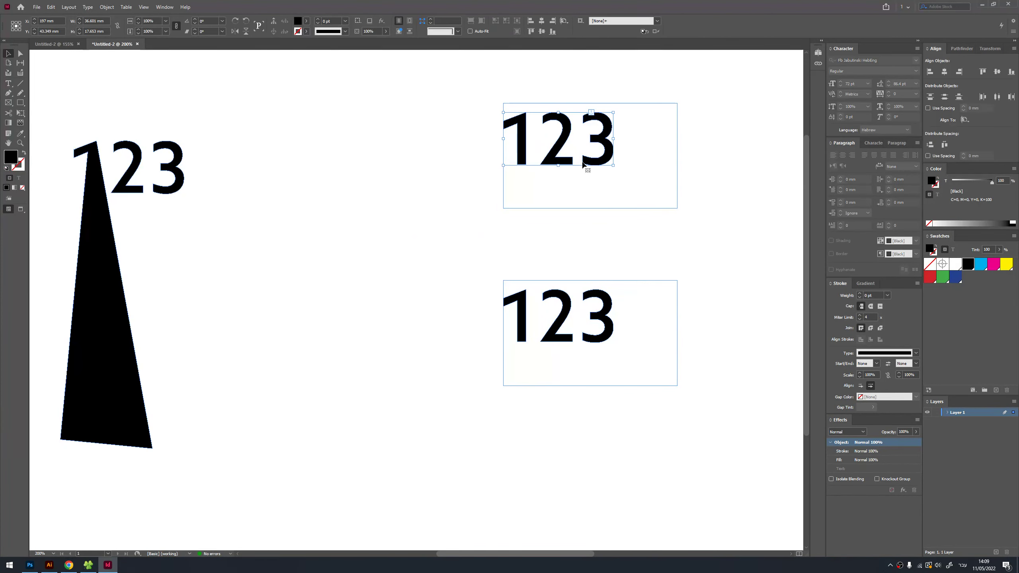
{"action": "left_click", "coordinate": [51, 7]}
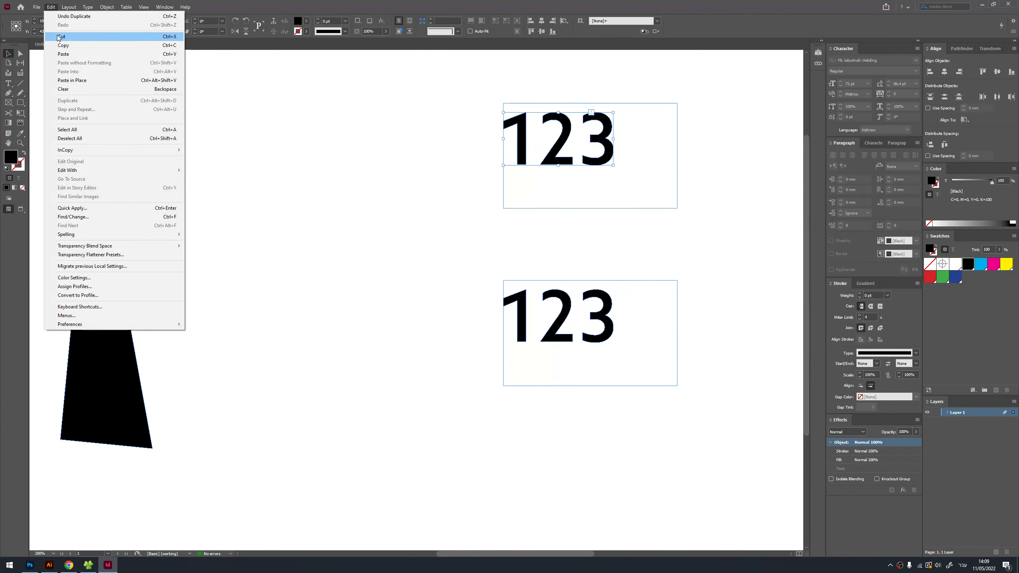
{"action": "left_click", "coordinate": [61, 36]}
{"action": "left_click", "coordinate": [51, 7]}
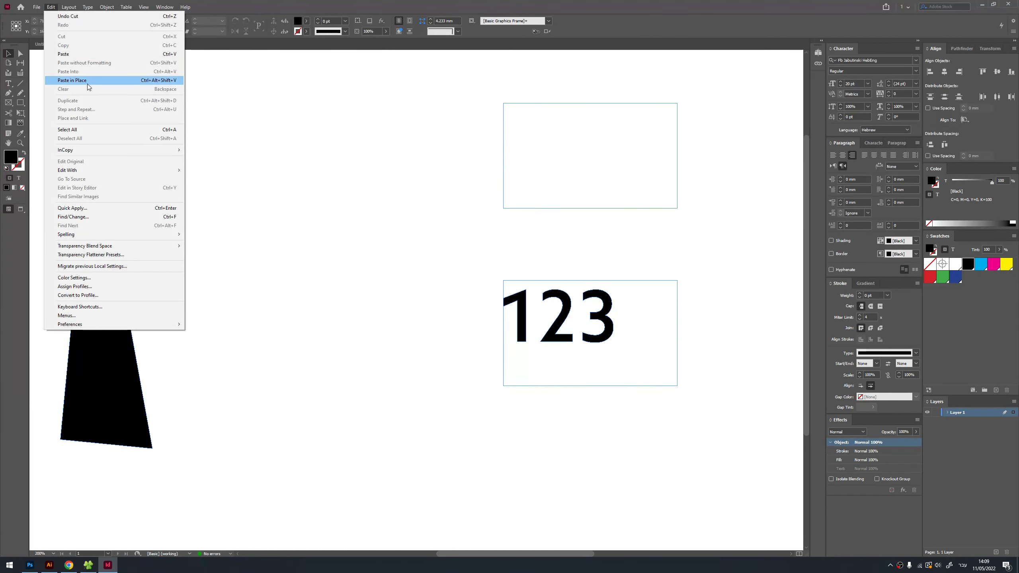
{"action": "left_click", "coordinate": [66, 54]}
{"action": "left_click", "coordinate": [51, 6]}
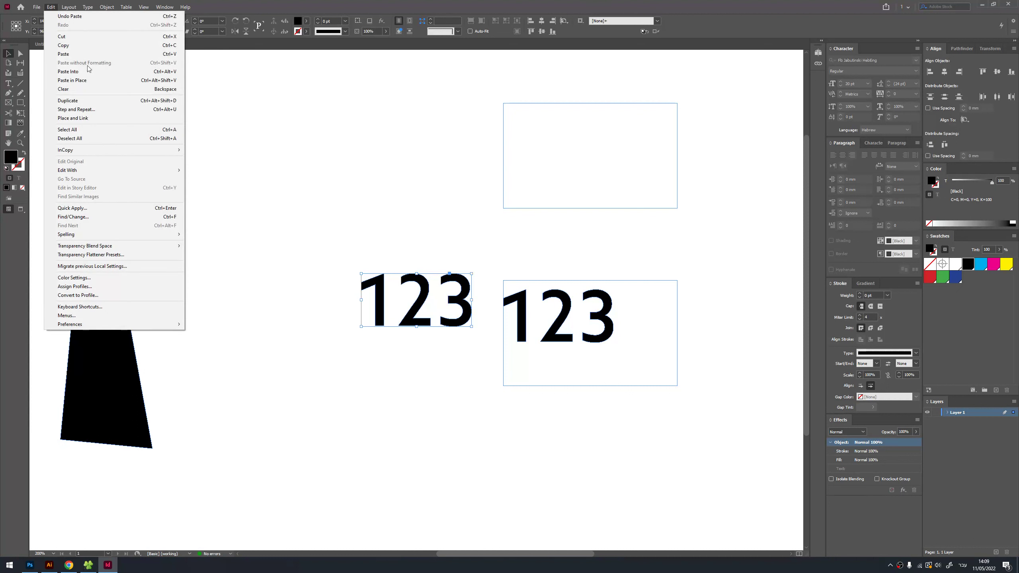
{"action": "left_click", "coordinate": [66, 80]}
Move a pasted 123 toward the top and pull its 1's stem down into a tall stroke.
{"action": "mouse_move", "coordinate": [474, 286]}
{"action": "left_mouse_down"}
{"action": "mouse_move", "coordinate": [501, 168]}
{"action": "mouse_move", "coordinate": [335, 136]}
{"action": "left_mouse_up"}
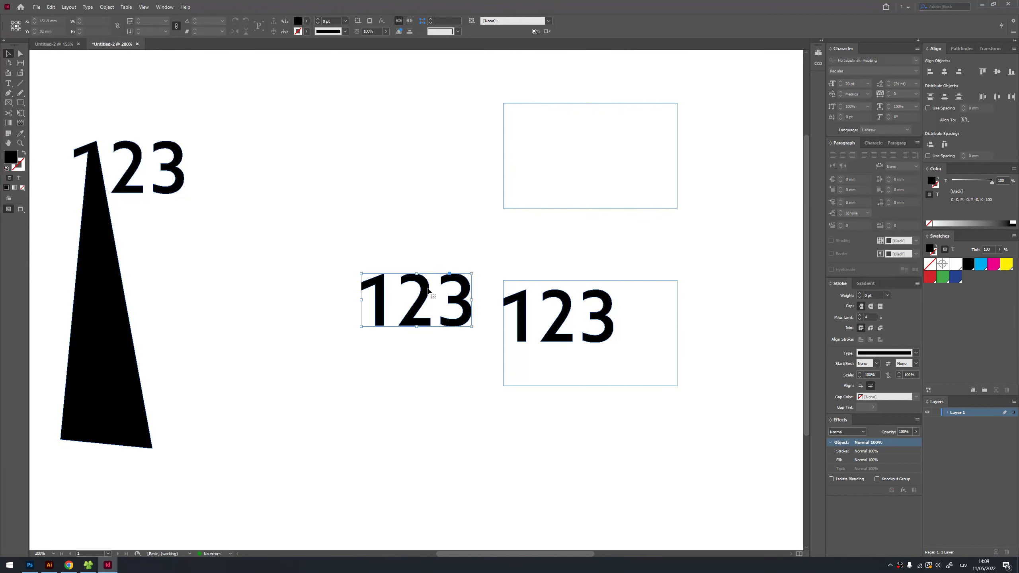
{"action": "key", "text": "a"}
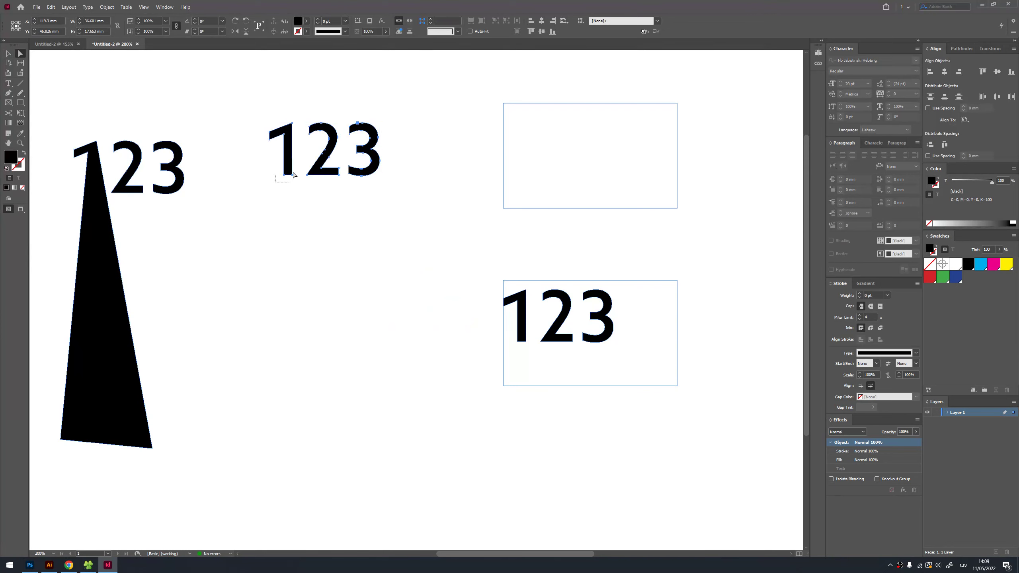
{"action": "left_click_drag", "start_coordinate": [294, 176], "coordinate": [304, 320]}
{"action": "key", "text": "v"}
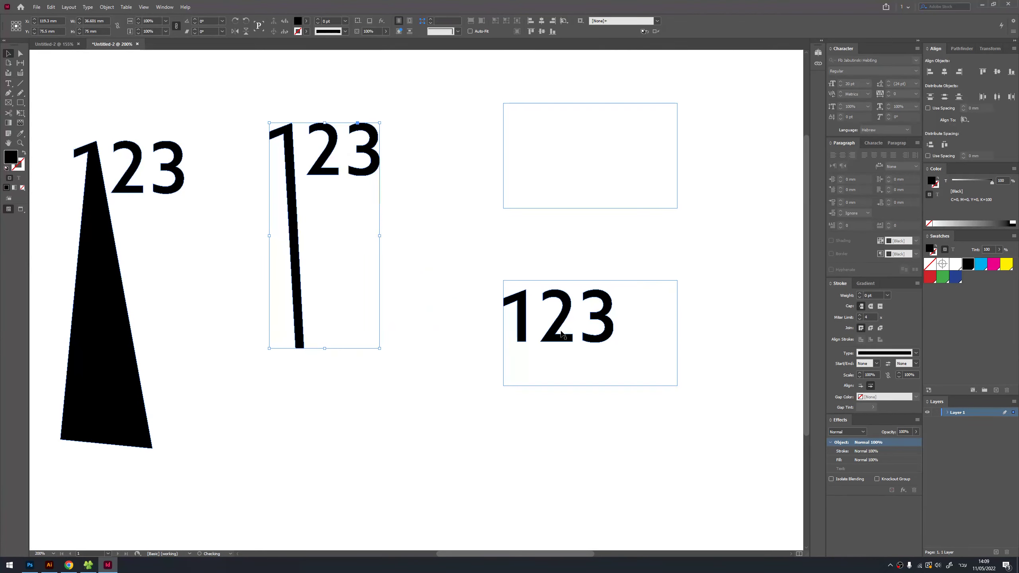
Outline the lower 123, then copy and paste it.
{"action": "left_click", "coordinate": [562, 334]}
{"action": "key", "text": "ctrl+shift+o"}
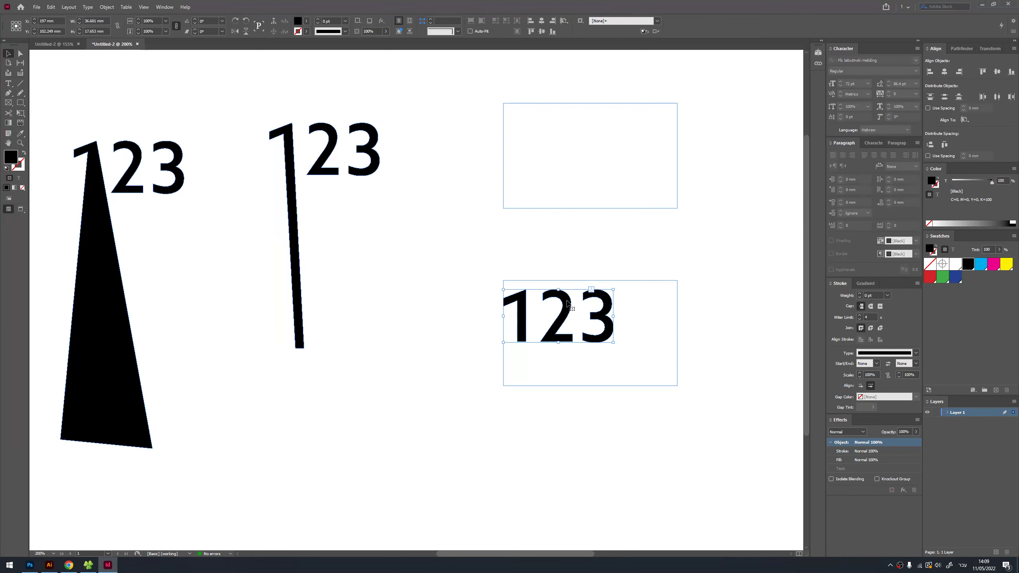
{"action": "left_click", "coordinate": [51, 7]}
{"action": "left_click", "coordinate": [374, 256]}
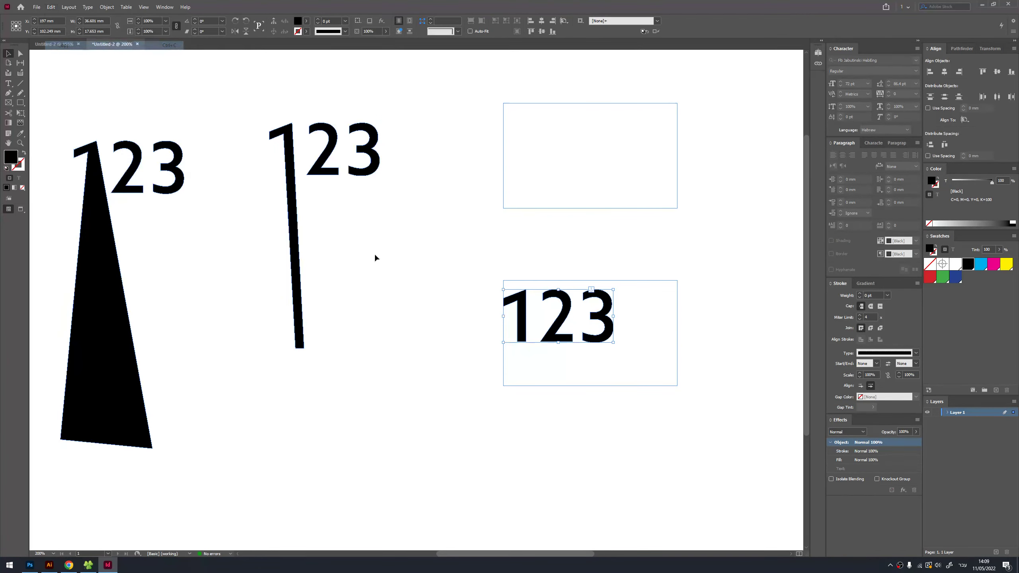
{"action": "left_click", "coordinate": [51, 7]}
{"action": "left_click", "coordinate": [60, 50]}
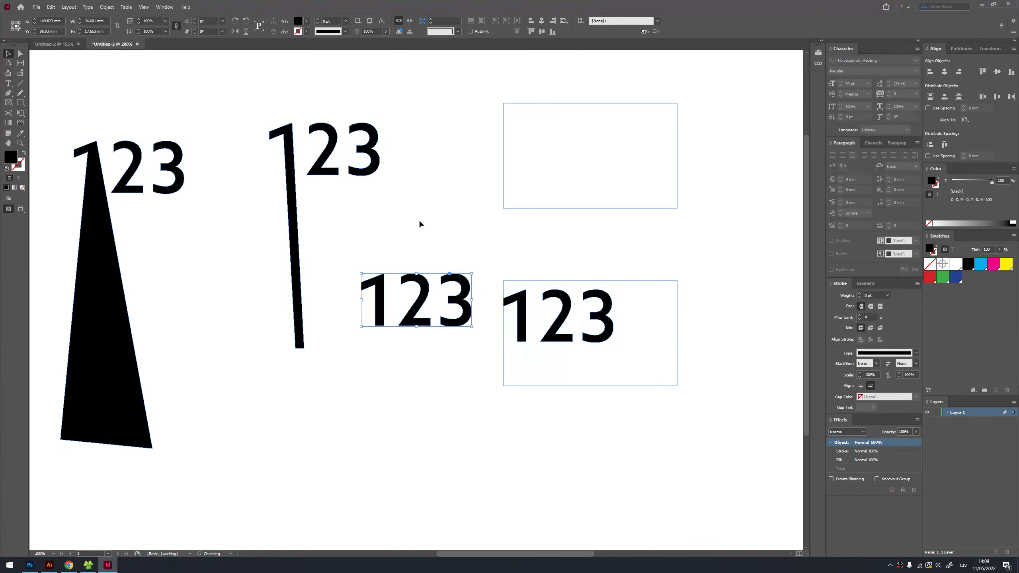
Delete the lower 123s, the stretched-1 version, the empty frame, and the triangle.
{"action": "left_click", "coordinate": [51, 6]}
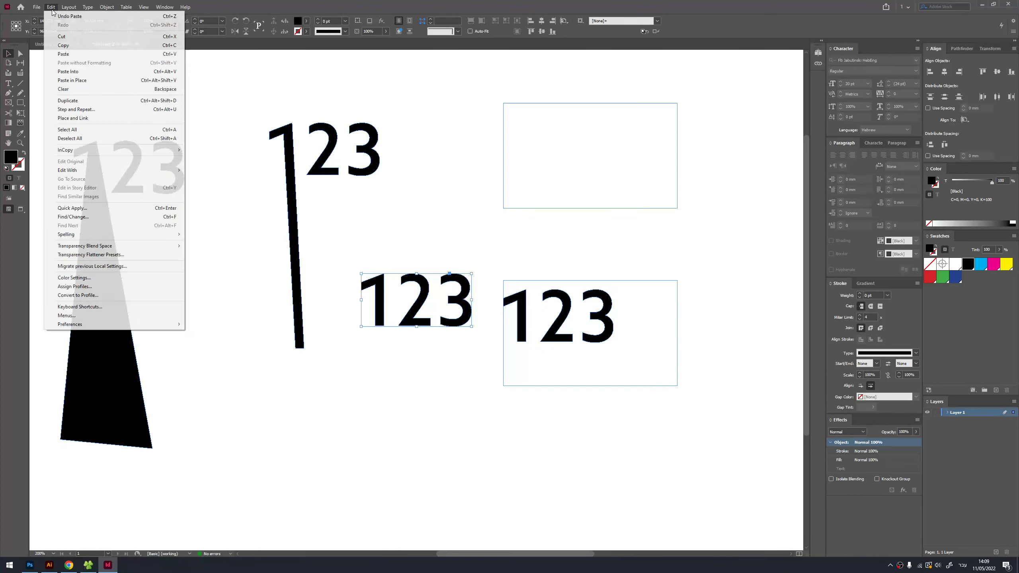
{"action": "left_click", "coordinate": [427, 225]}
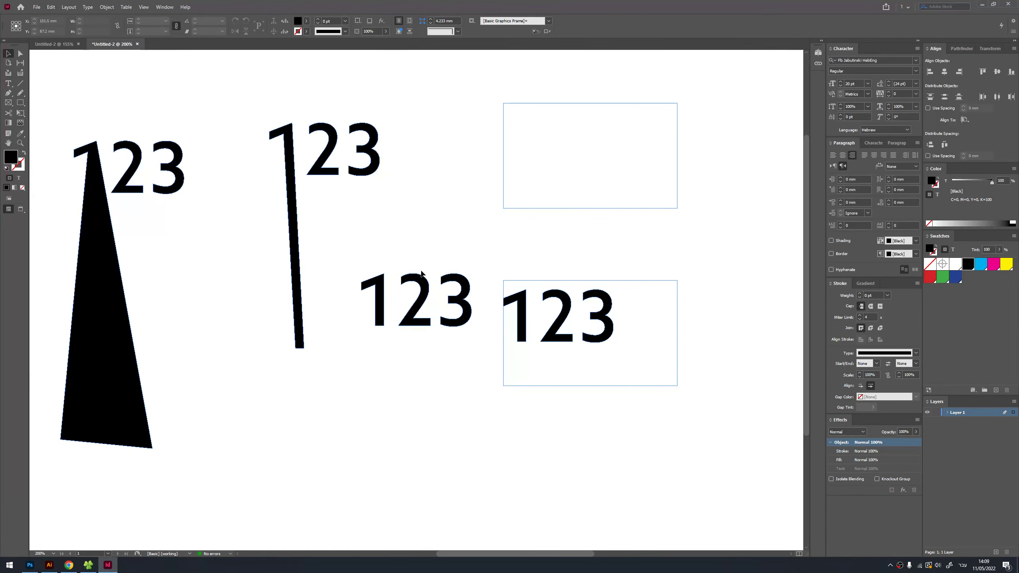
{"action": "left_click_drag", "start_coordinate": [399, 253], "coordinate": [680, 414]}
{"action": "key", "text": "Delete"}
{"action": "left_click_drag", "start_coordinate": [421, 276], "coordinate": [304, 151]}
{"action": "key", "text": "Delete"}
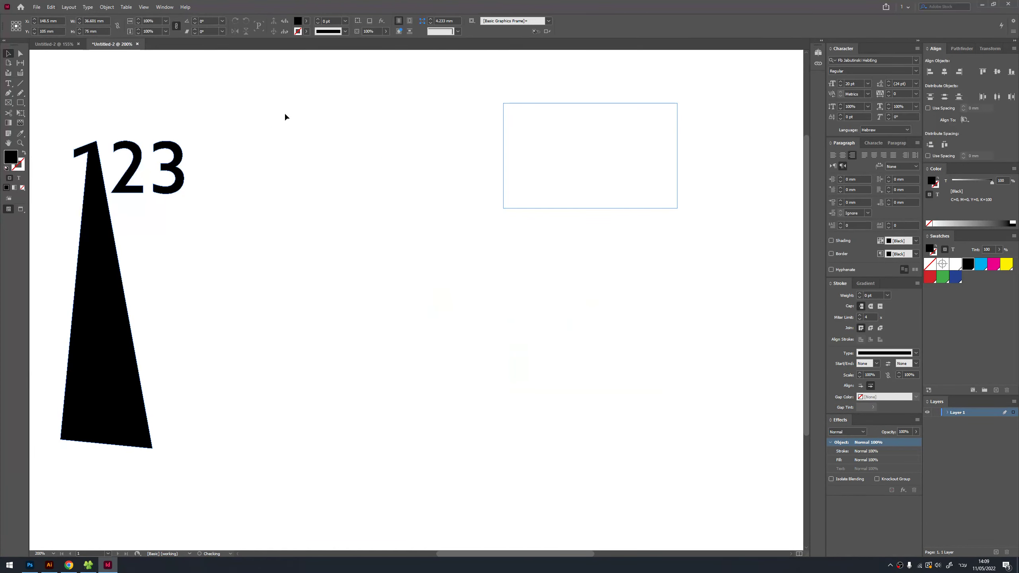
{"action": "left_click_drag", "start_coordinate": [329, 96], "coordinate": [567, 201]}
{"action": "key", "text": "Delete"}
{"action": "left_click_drag", "start_coordinate": [421, 131], "coordinate": [138, 255]}
{"action": "key", "text": "Delete"}
Type TXT in a new text frame, then enlarge the frame and scale the word up.
{"action": "key", "text": "t"}
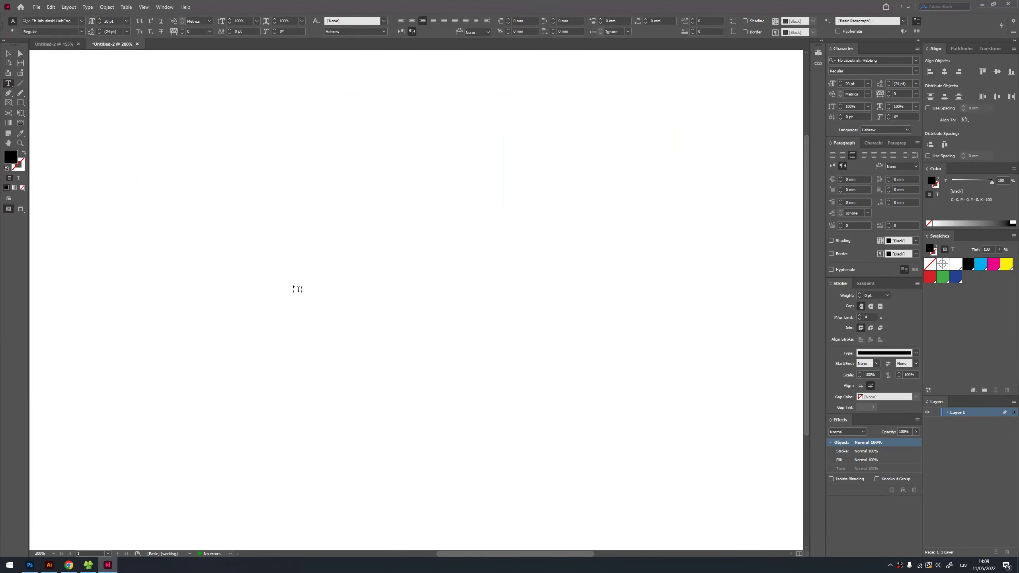
{"action": "left_click_drag", "start_coordinate": [246, 218], "coordinate": [523, 373]}
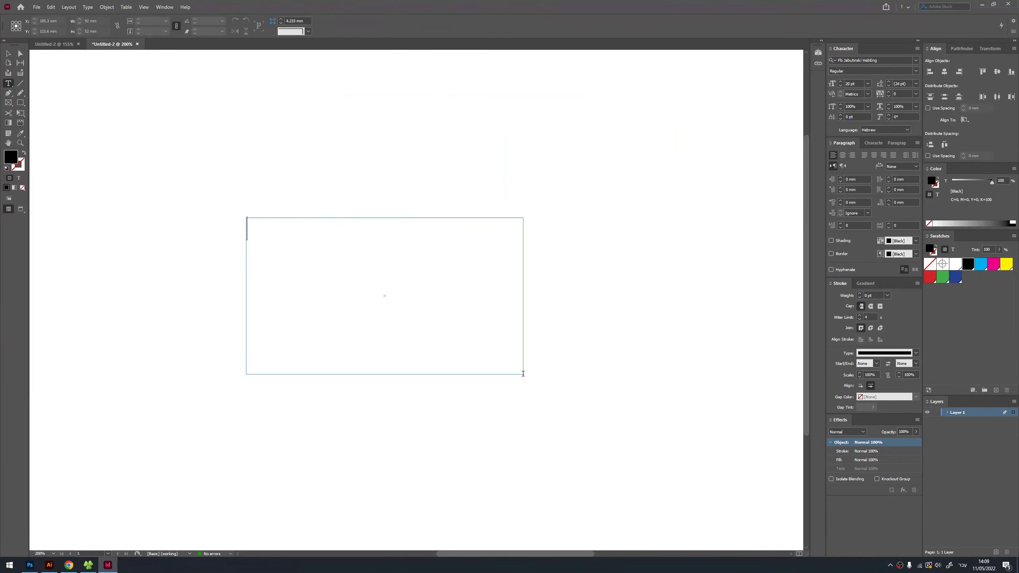
{"action": "type", "text": "TXT"}
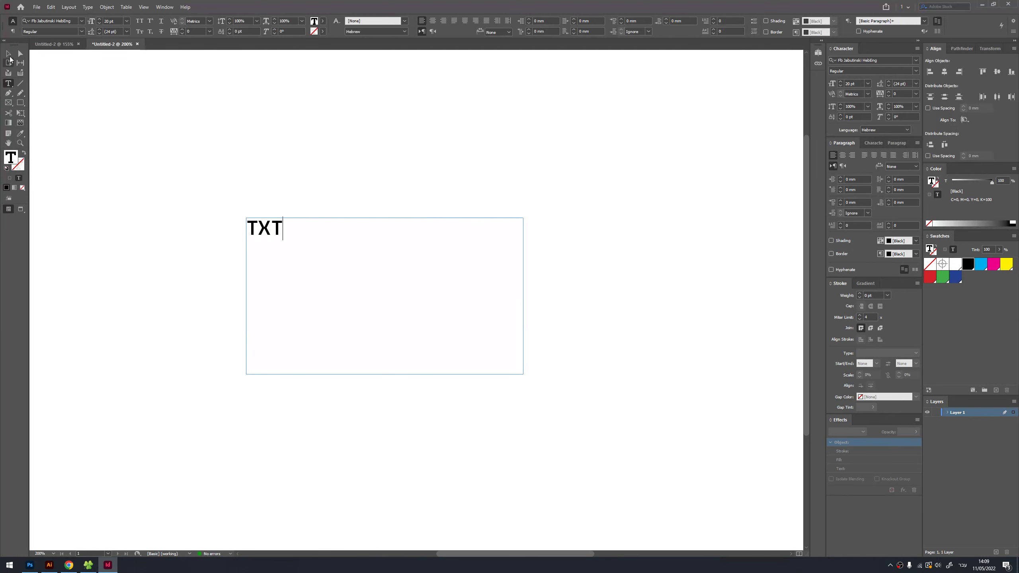
{"action": "key", "text": "Escape"}
{"action": "left_click_drag", "start_coordinate": [272, 239], "coordinate": [345, 311]}
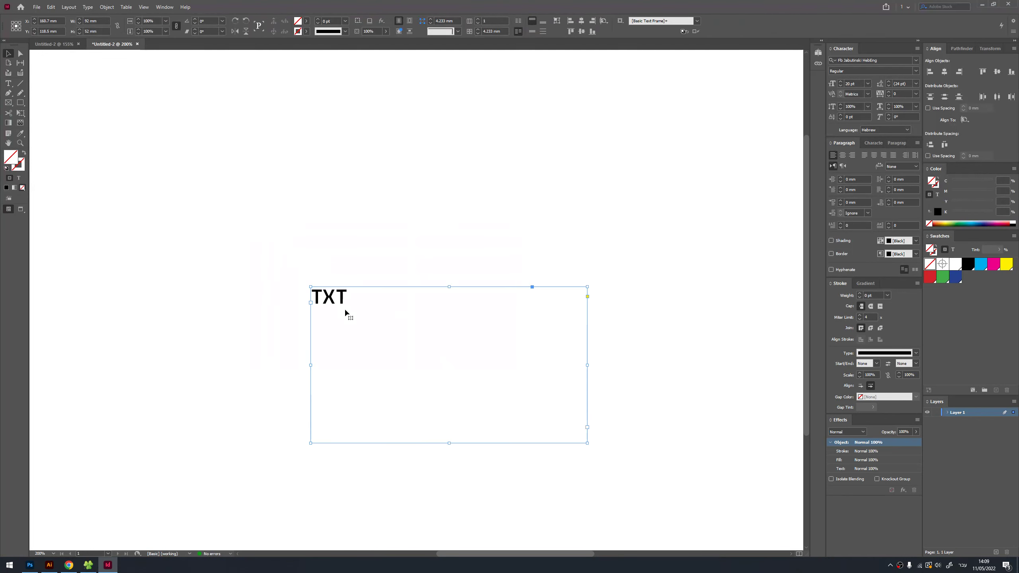
{"action": "double_click", "coordinate": [344, 307]}
{"action": "left_click_drag", "start_coordinate": [587, 443], "coordinate": [625, 446]}
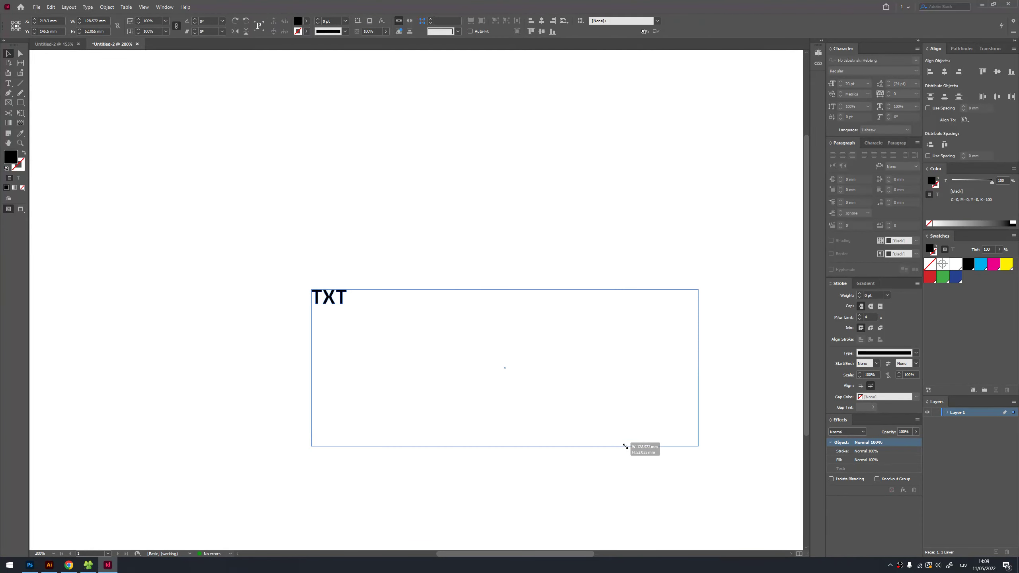
{"action": "left_click_drag", "start_coordinate": [635, 339], "coordinate": [516, 233]}
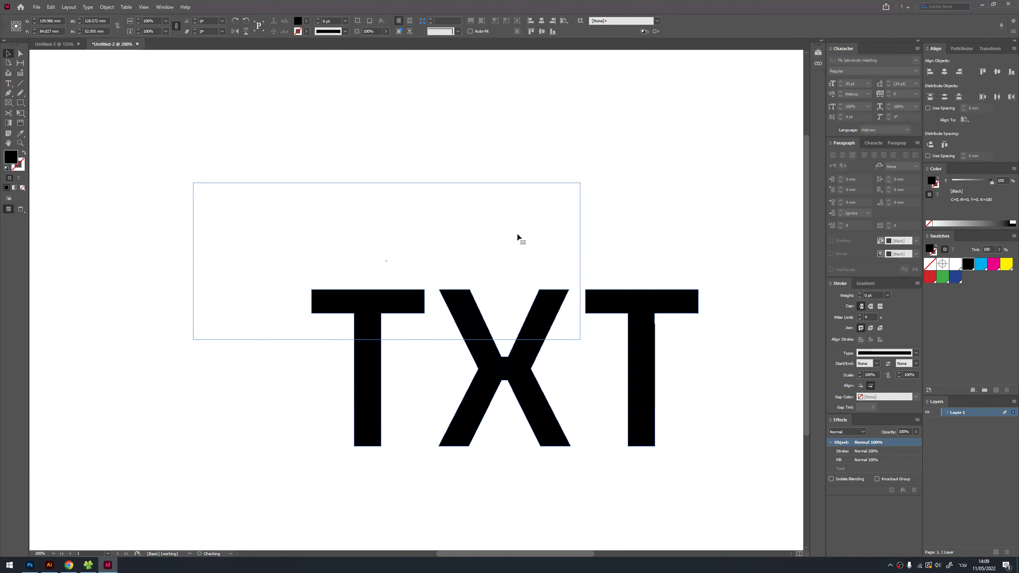
Raise the left T and drop the right T, then shift the TXT outline left.
{"action": "left_click", "coordinate": [21, 54]}
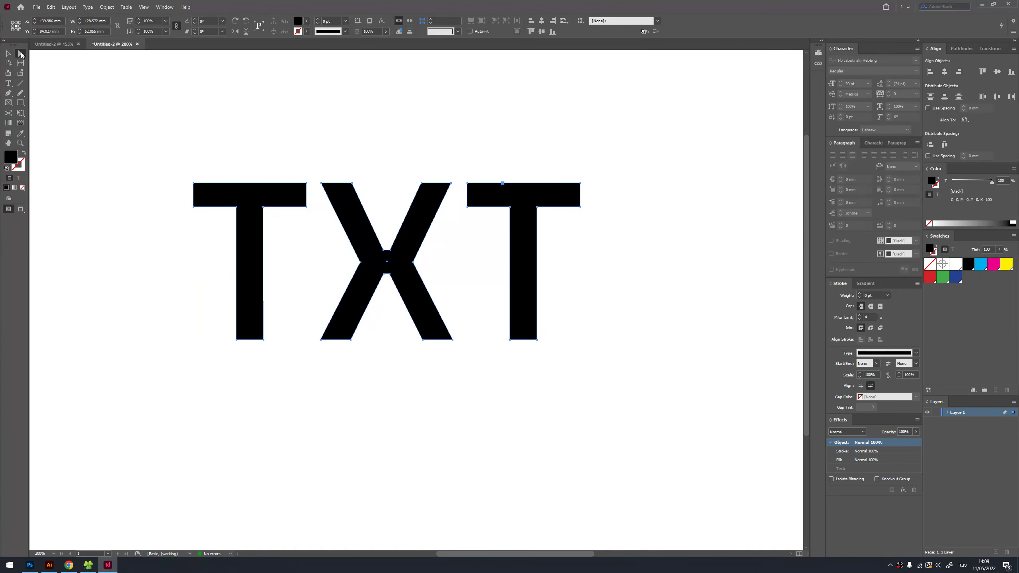
{"action": "left_click_drag", "start_coordinate": [155, 124], "coordinate": [310, 376]}
{"action": "left_click_drag", "start_coordinate": [306, 190], "coordinate": [316, 132]}
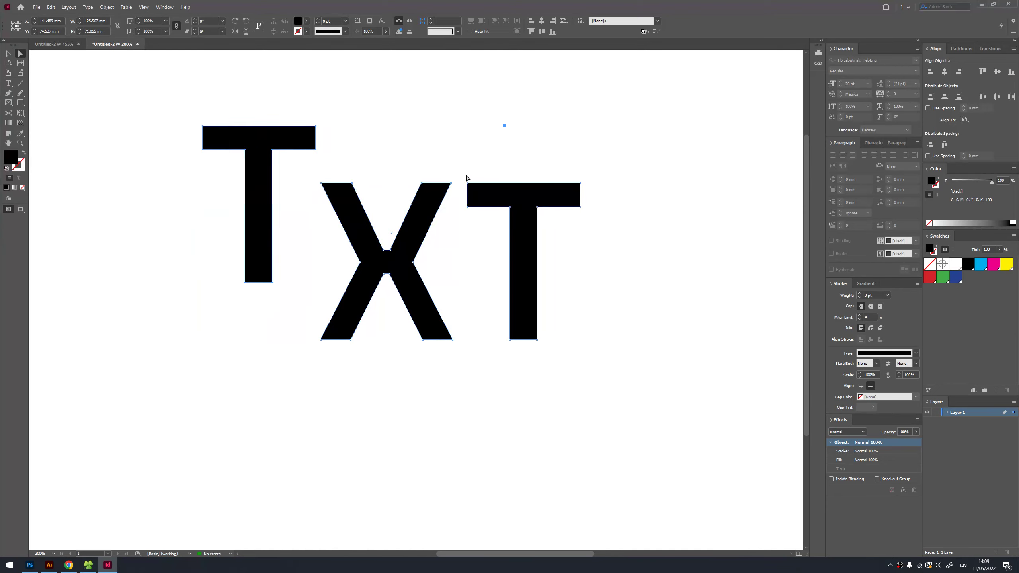
{"action": "left_click_drag", "start_coordinate": [464, 174], "coordinate": [652, 398]}
{"action": "left_click_drag", "start_coordinate": [469, 186], "coordinate": [445, 248]}
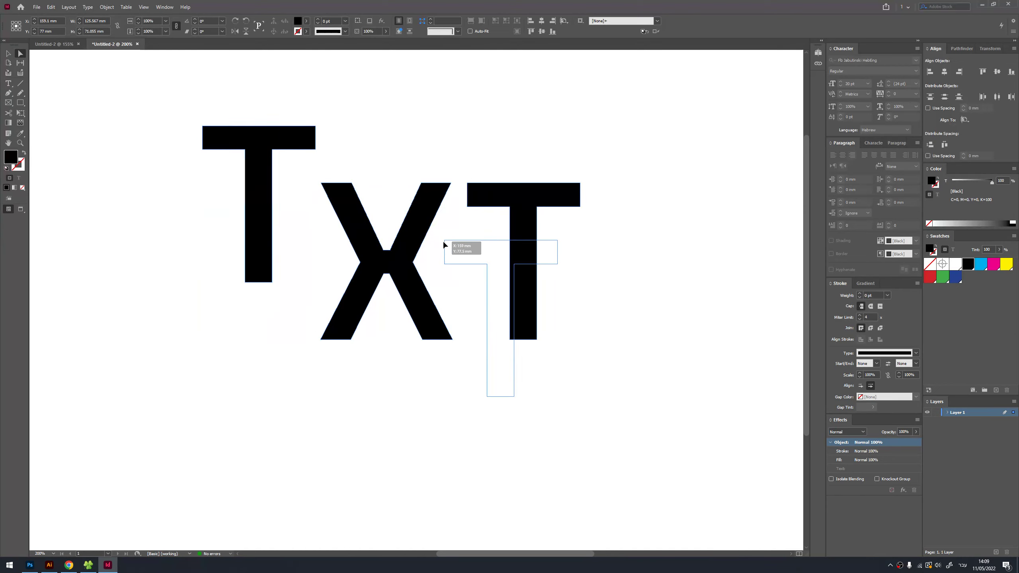
{"action": "key", "text": "v"}
{"action": "left_click_drag", "start_coordinate": [444, 283], "coordinate": [381, 282]}
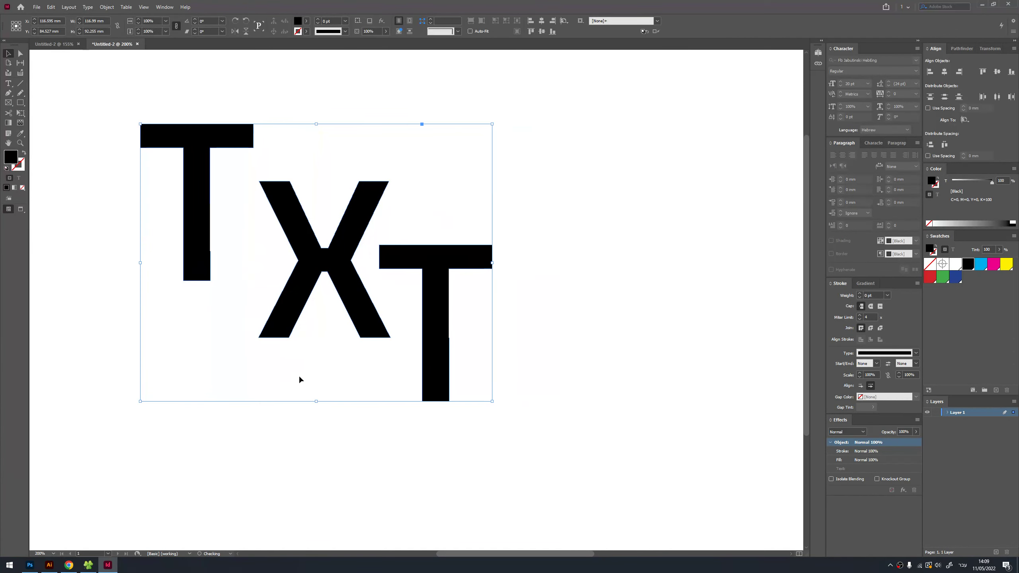
{"action": "left_click", "coordinate": [104, 8]}
{"action": "mouse_move", "coordinate": [116, 261]}
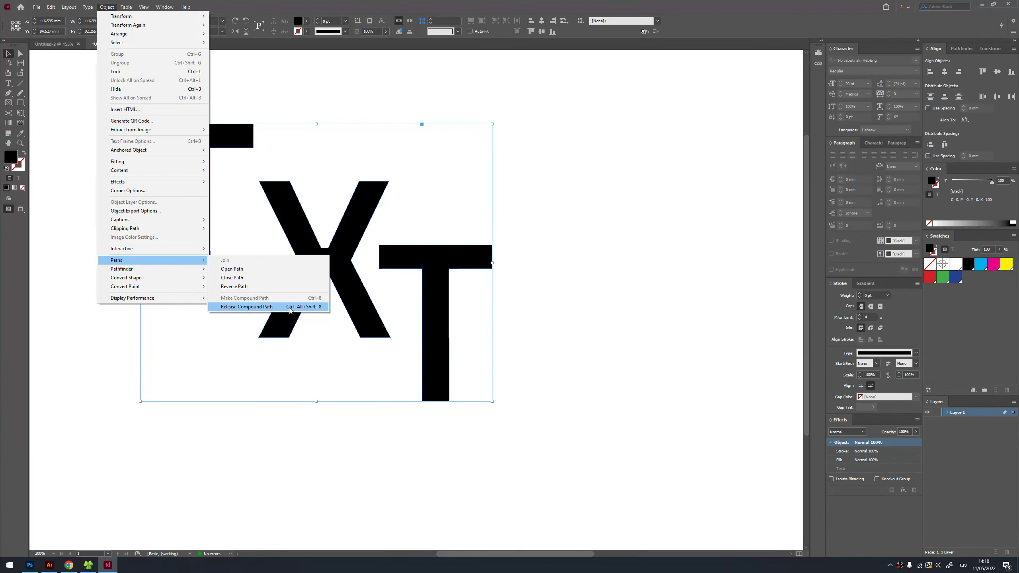
Release TXT into separate letters, reposition both Ts and the X, then delete them all.
{"action": "left_click", "coordinate": [310, 306]}
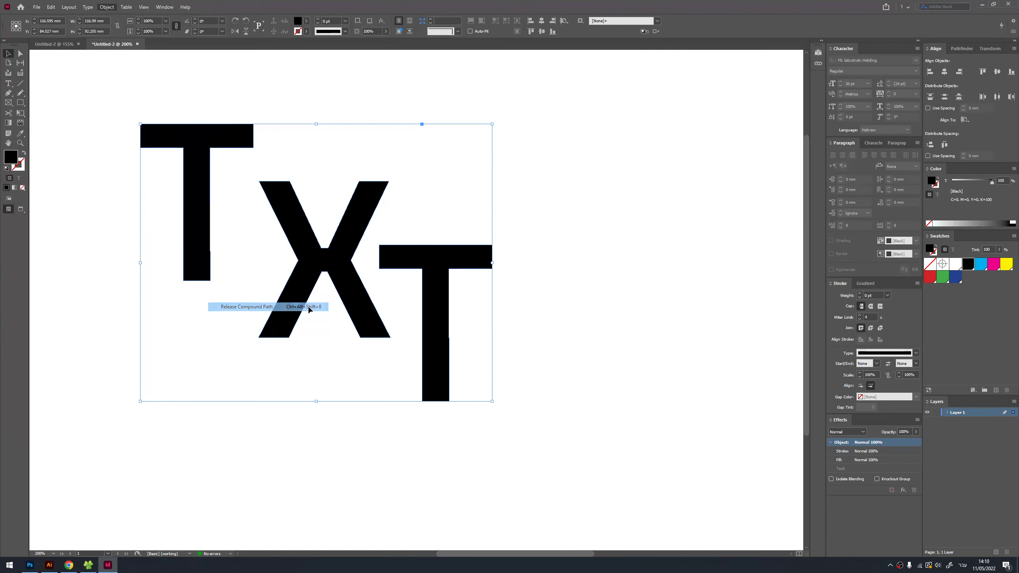
{"action": "left_click_drag", "start_coordinate": [430, 291], "coordinate": [535, 227]}
{"action": "left_click", "coordinate": [395, 220]}
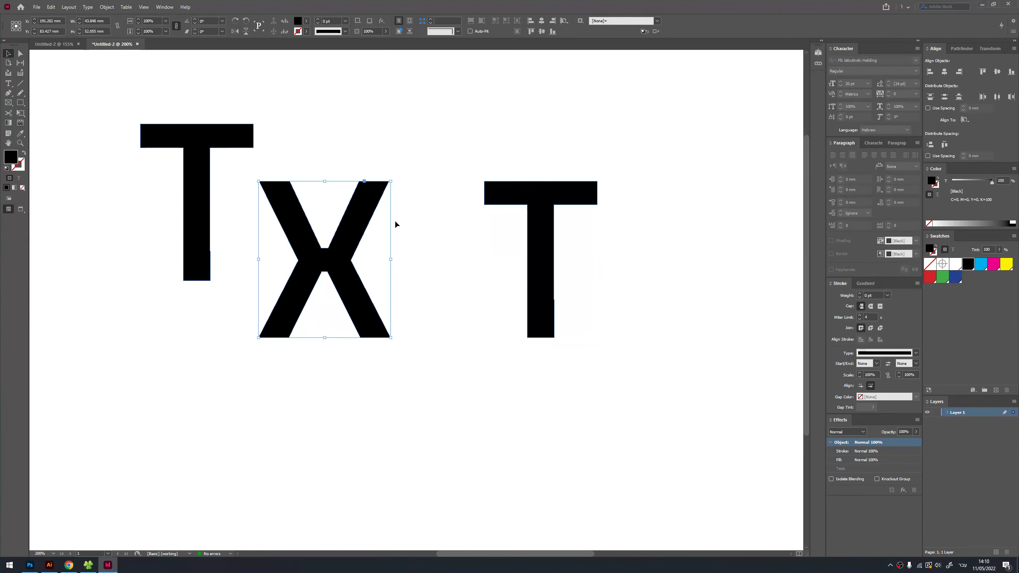
{"action": "left_click_drag", "start_coordinate": [187, 213], "coordinate": [171, 328]}
{"action": "left_click_drag", "start_coordinate": [329, 262], "coordinate": [331, 185]}
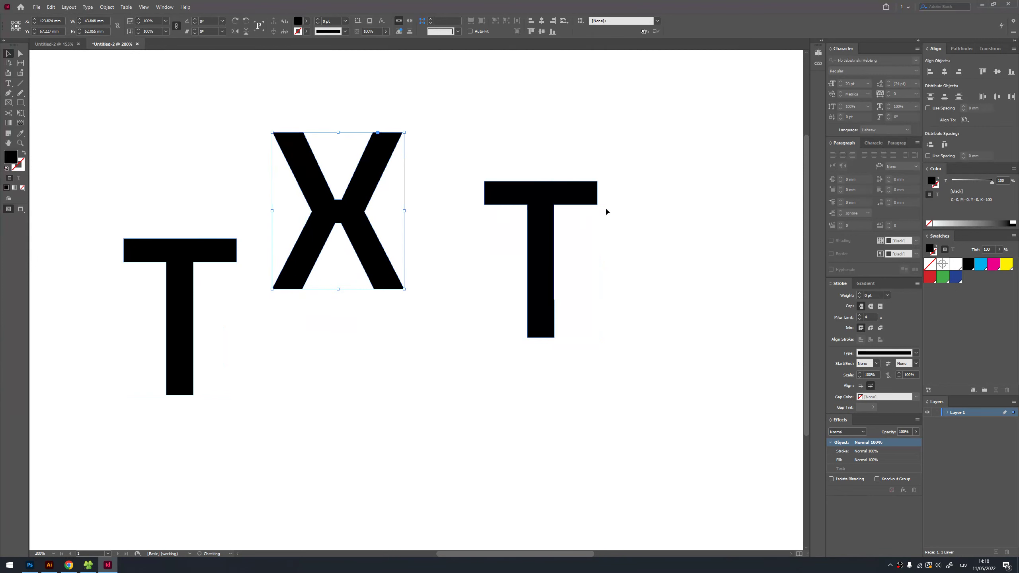
{"action": "left_click_drag", "start_coordinate": [648, 141], "coordinate": [243, 375]}
{"action": "key", "text": "Delete"}
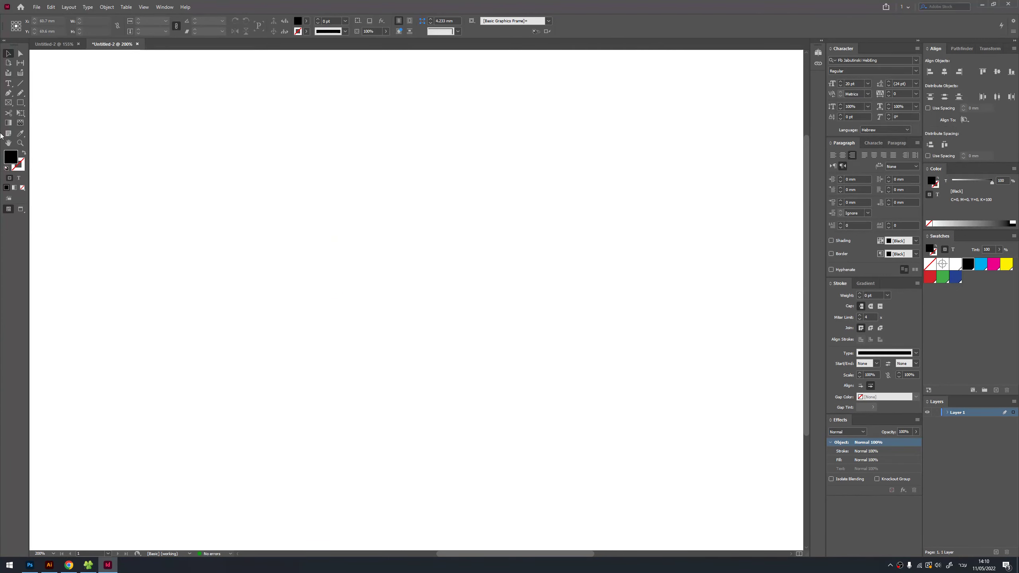
Set the type size to 200 pt and type BO in a large new text frame.
{"action": "left_click", "coordinate": [8, 83]}
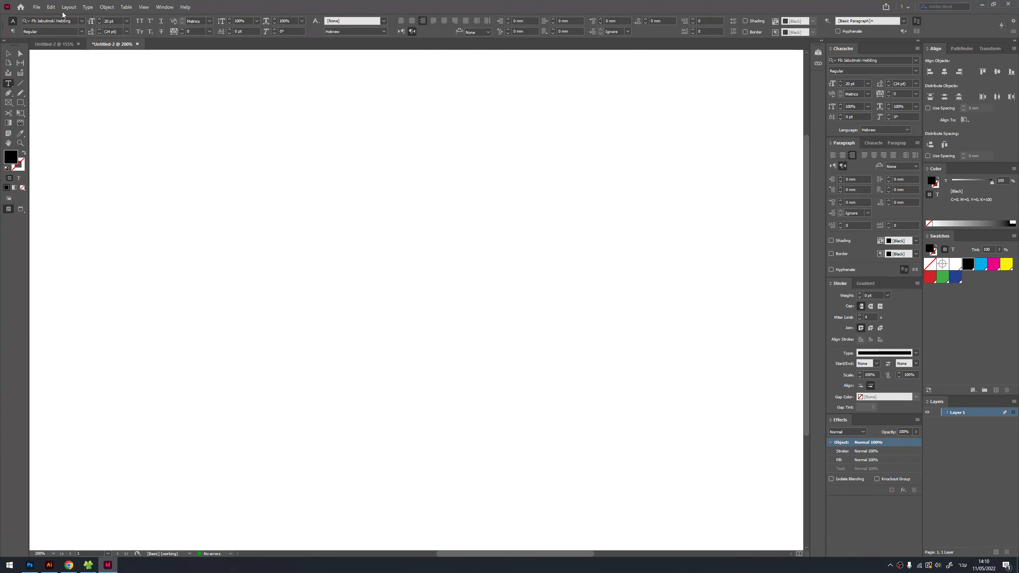
{"action": "left_click", "coordinate": [118, 21]}
{"action": "type", "text": "200"}
{"action": "key", "text": "Return"}
{"action": "left_click_drag", "start_coordinate": [162, 156], "coordinate": [526, 465]}
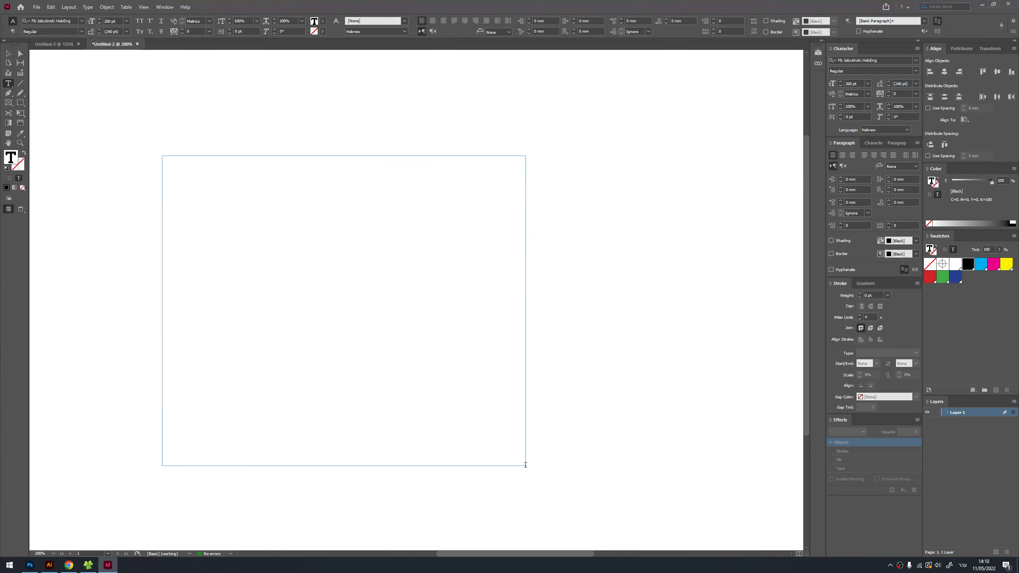
{"action": "type", "text": "BO"}
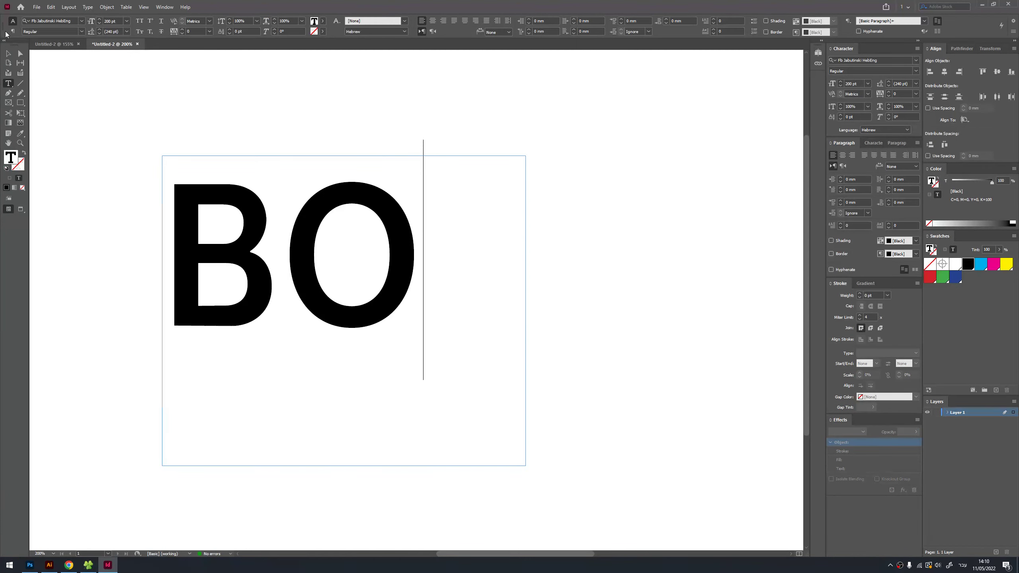
{"action": "key", "text": "Escape"}
Outline BO with Ctrl+Shift+O and release its compound path into separate shapes.
{"action": "right_click", "coordinate": [301, 230]}
{"action": "key", "text": "Escape"}
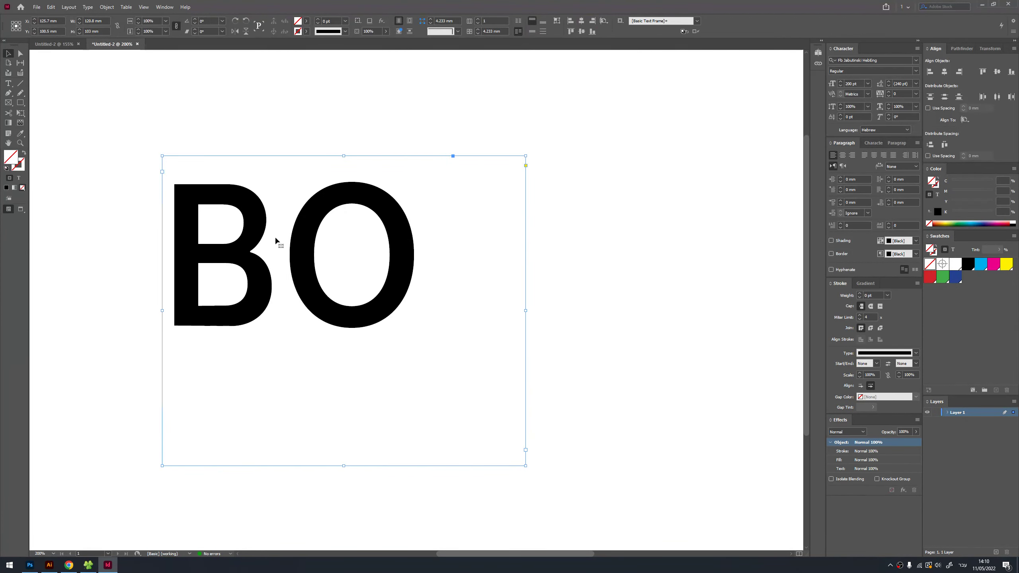
{"action": "key", "text": "ctrl+shift+o"}
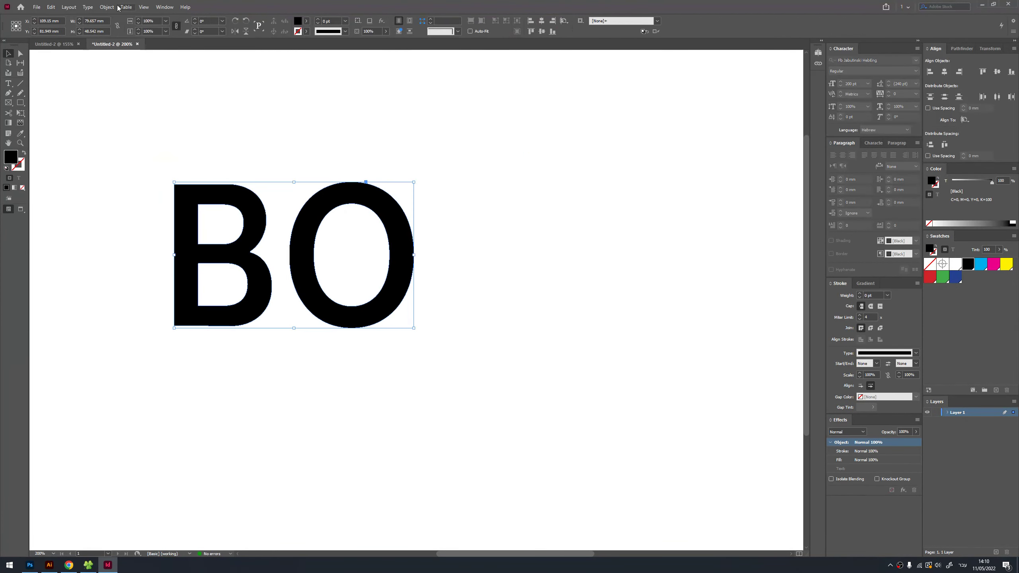
{"action": "left_click", "coordinate": [108, 7]}
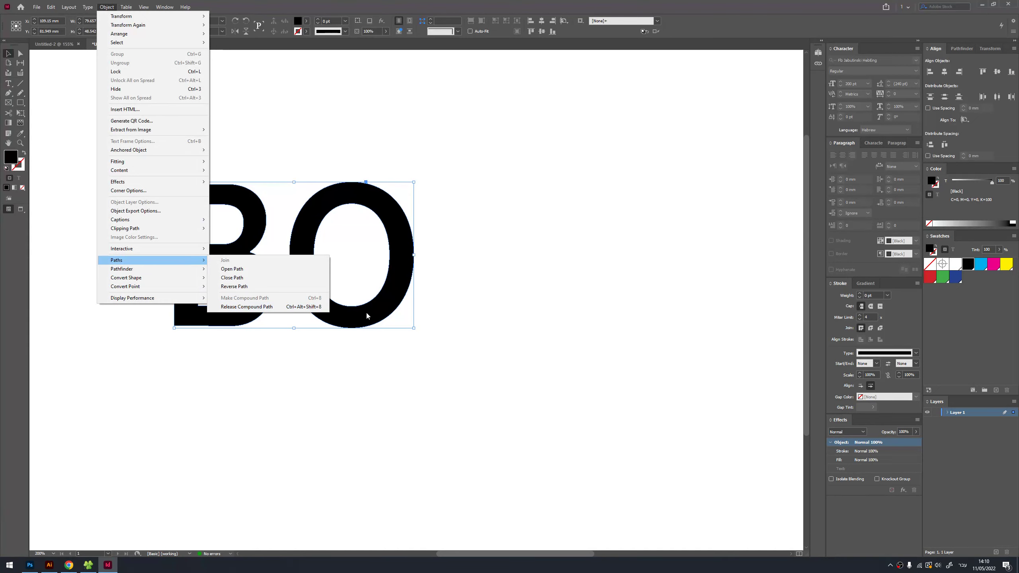
{"action": "key", "text": "ctrl+alt+shift+8"}
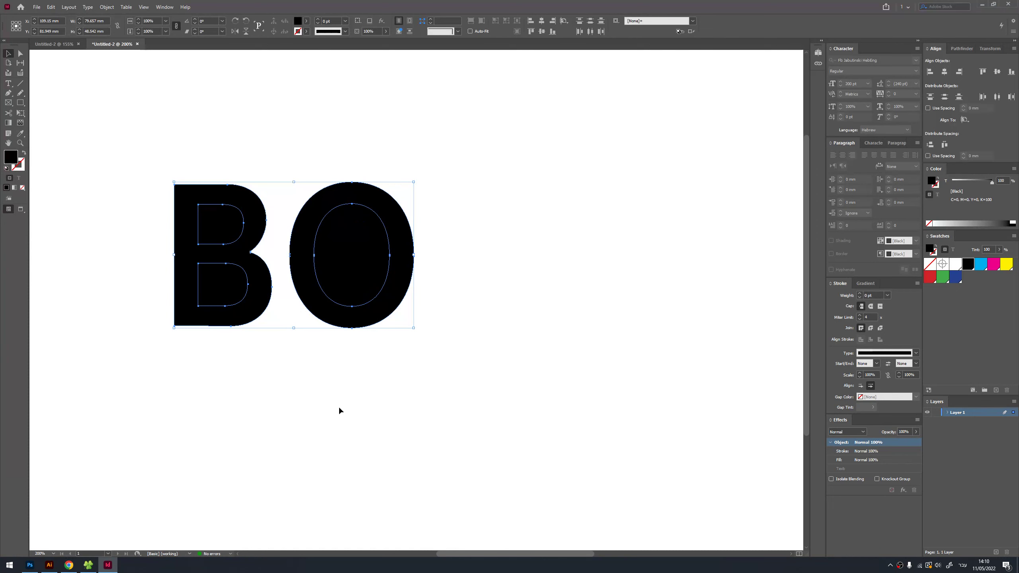
{"action": "left_click", "coordinate": [340, 409]}
{"action": "left_click_drag", "start_coordinate": [345, 288], "coordinate": [405, 162]}
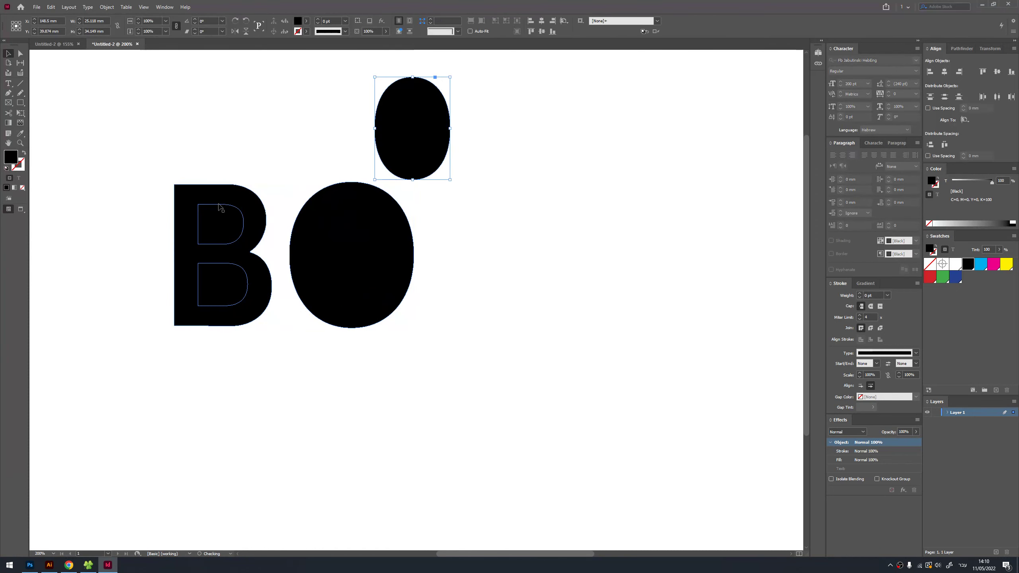
{"action": "left_click_drag", "start_coordinate": [238, 211], "coordinate": [211, 148]}
{"action": "left_click_drag", "start_coordinate": [237, 293], "coordinate": [135, 237]}
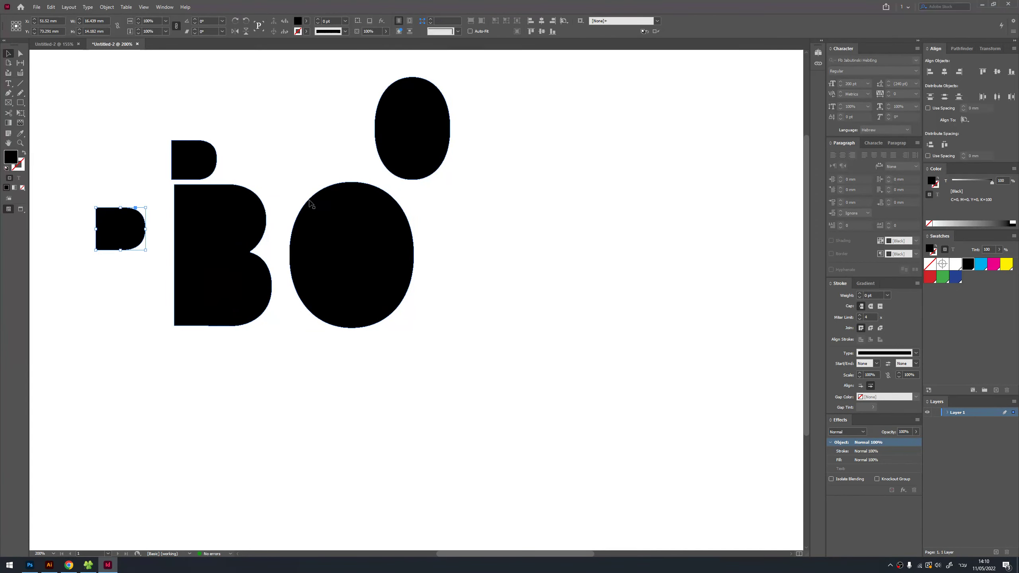
{"action": "key", "text": "ctrl+z"}
{"action": "key", "text": "ctrl+z"}
{"action": "key", "text": "ctrl+z"}
{"action": "left_click_drag", "start_coordinate": [336, 264], "coordinate": [528, 230]}
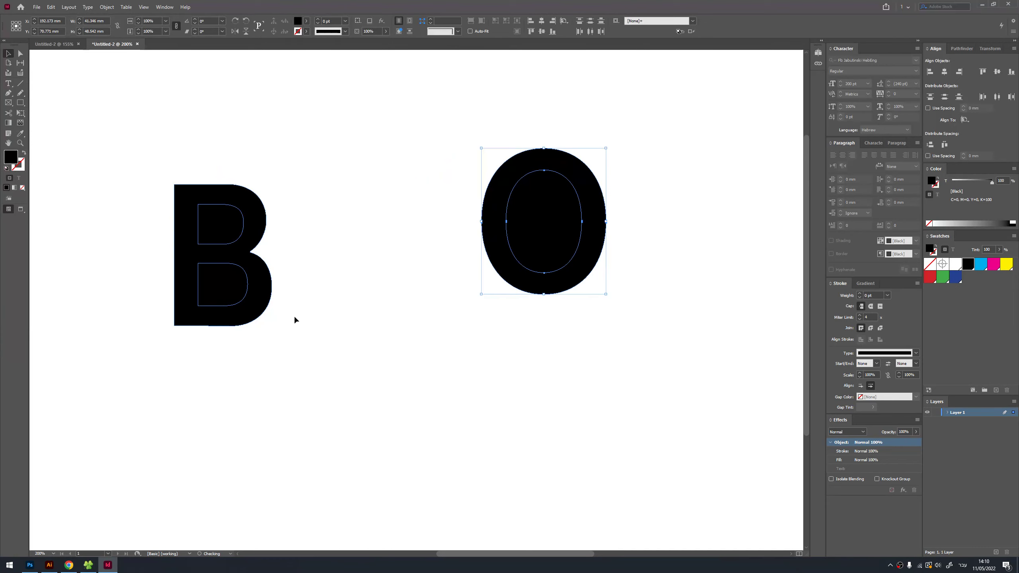
{"action": "key", "text": "ctrl+z"}
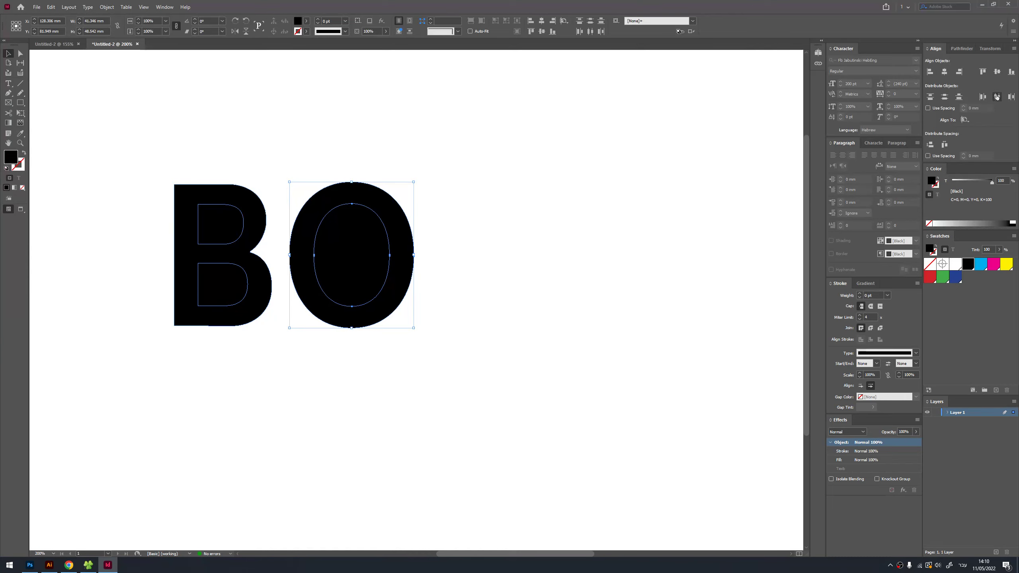
Float the Pathfinder panel beside the letters and subtract the O's counter.
{"action": "left_click_drag", "start_coordinate": [961, 48], "coordinate": [469, 185]}
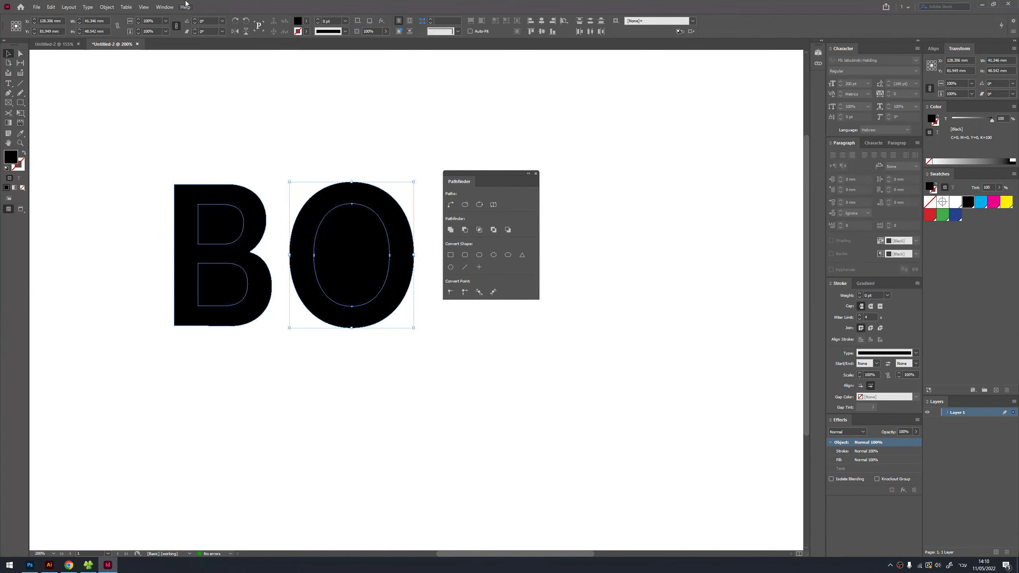
{"action": "left_click", "coordinate": [164, 7]}
{"action": "mouse_move", "coordinate": [185, 151]}
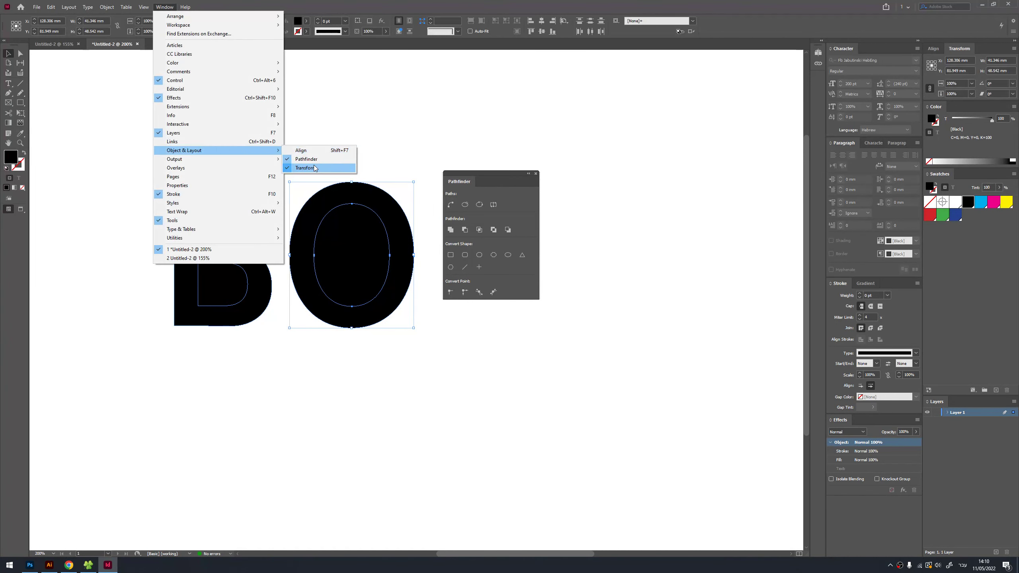
{"action": "left_click", "coordinate": [307, 159]}
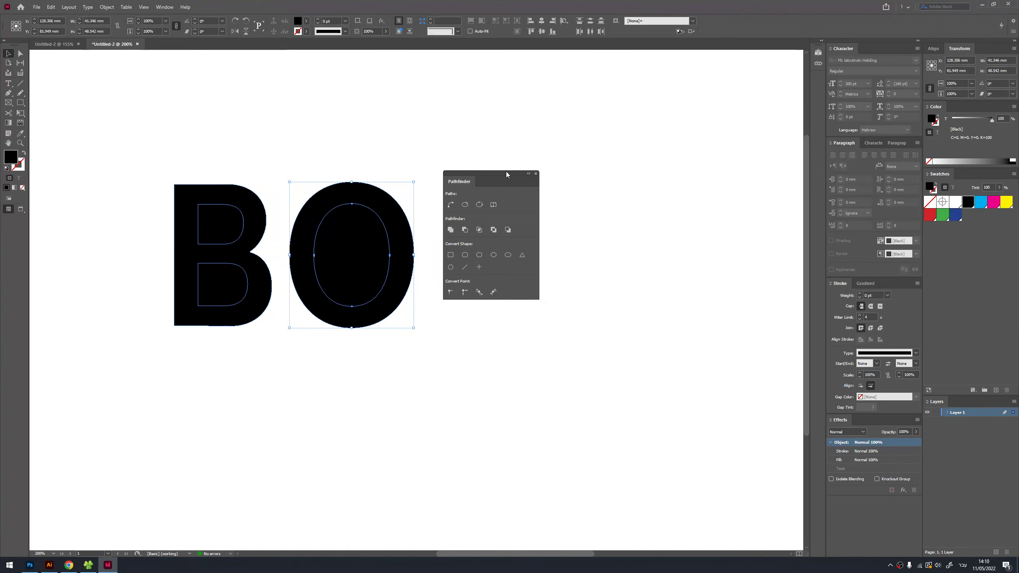
{"action": "left_click", "coordinate": [465, 230]}
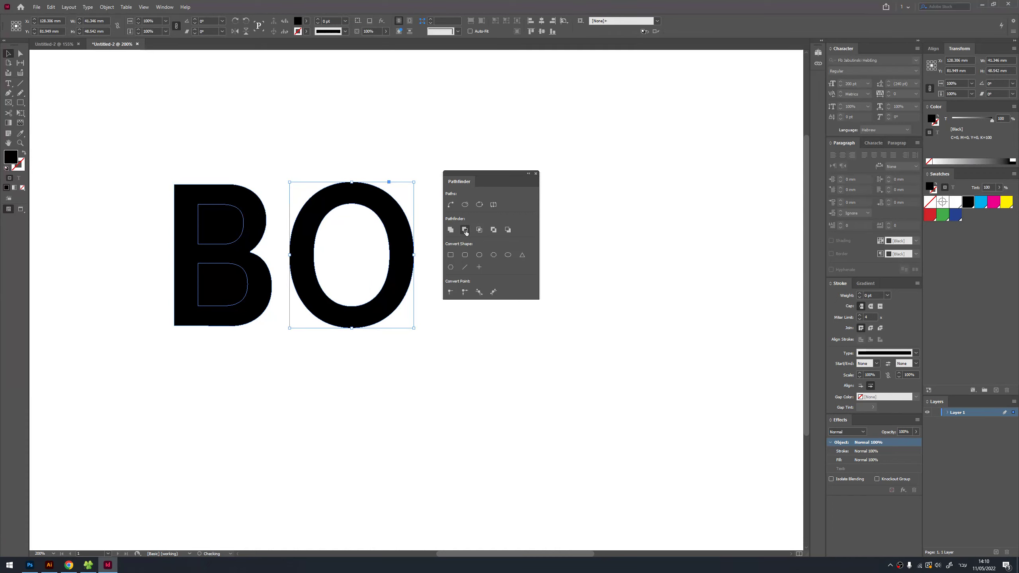
Subtract the B's counters, then undo the changes back toward an empty page.
{"action": "left_click_drag", "start_coordinate": [159, 131], "coordinate": [272, 347]}
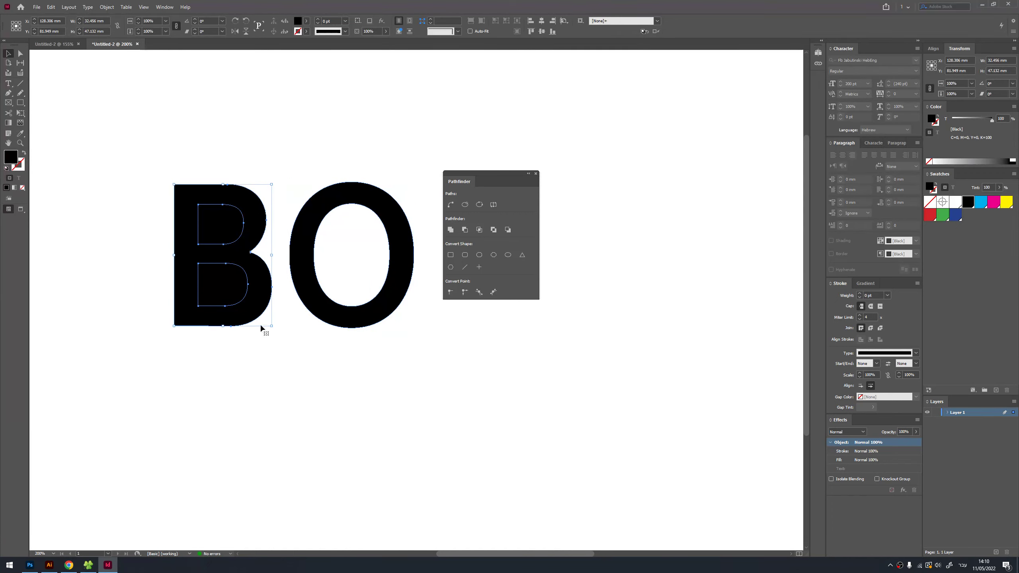
{"action": "left_click", "coordinate": [464, 230]}
{"action": "key", "text": "ctrl+z"}
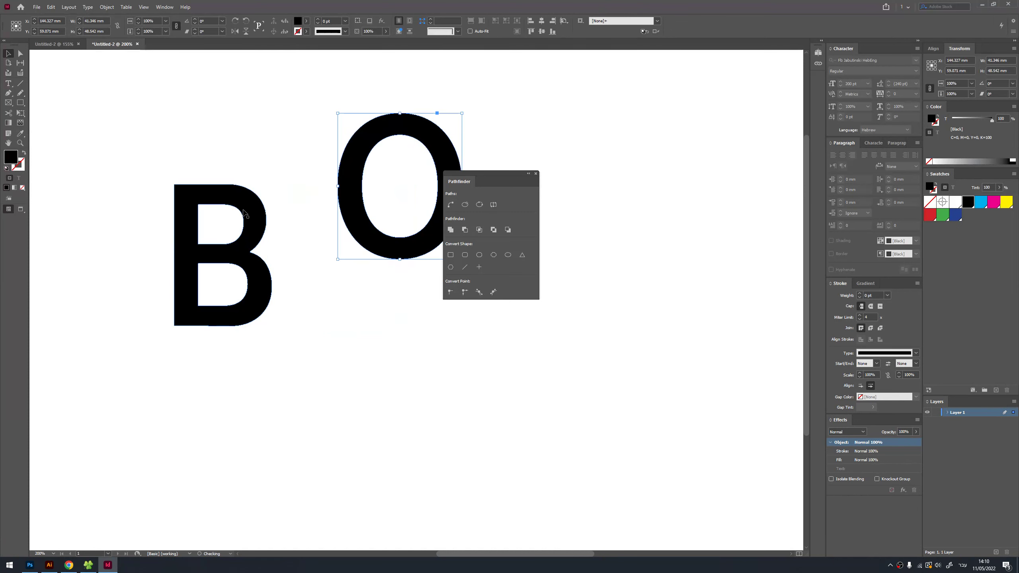
{"action": "key", "text": "ctrl+z"}
{"action": "key", "text": "ctrl+z"}
Draw a large text frame and set the letter B in it.
{"action": "key", "text": "t"}
{"action": "left_click_drag", "start_coordinate": [121, 143], "coordinate": [404, 420]}
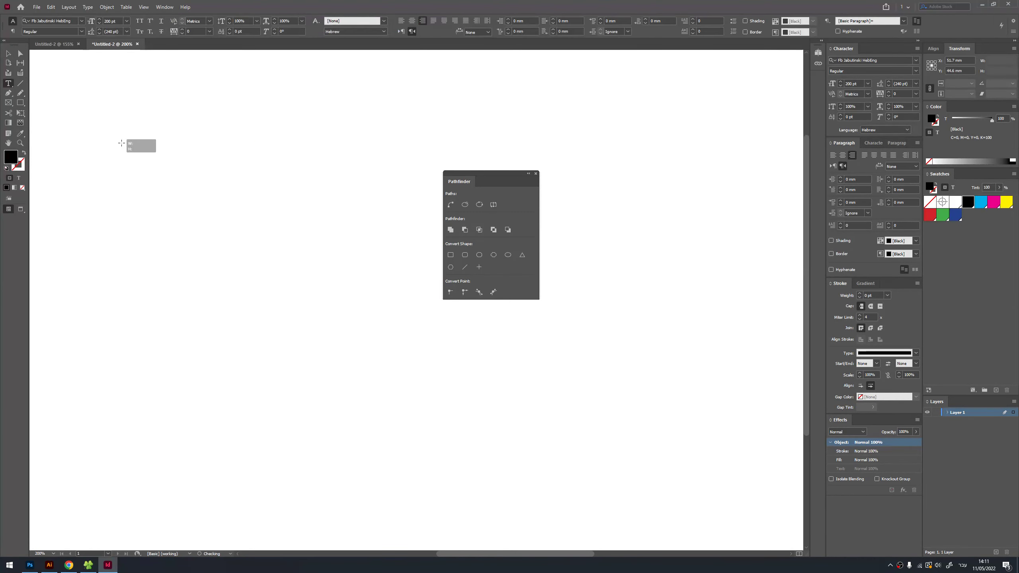
{"action": "type", "text": "J"}
{"action": "key", "text": "ctrl+a"}
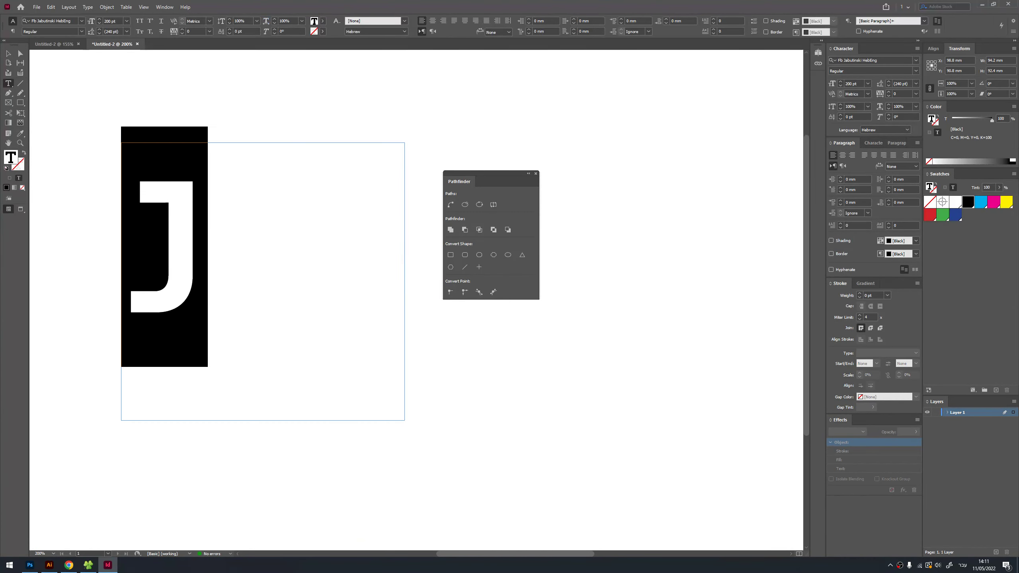
{"action": "type", "text": "B"}
{"action": "key", "text": "Escape"}
Duplicate the B frame to the right and change its letter to O.
{"action": "left_click_drag", "start_coordinate": [202, 295], "coordinate": [556, 295]}
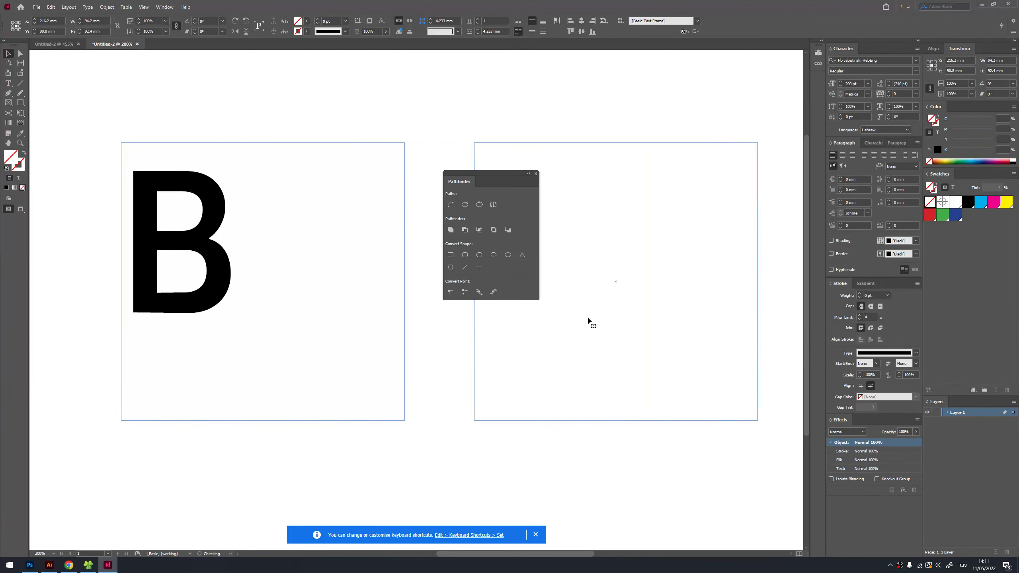
{"action": "double_click", "coordinate": [587, 315]}
{"action": "key", "text": "ctrl+a"}
{"action": "type", "text": "O"}
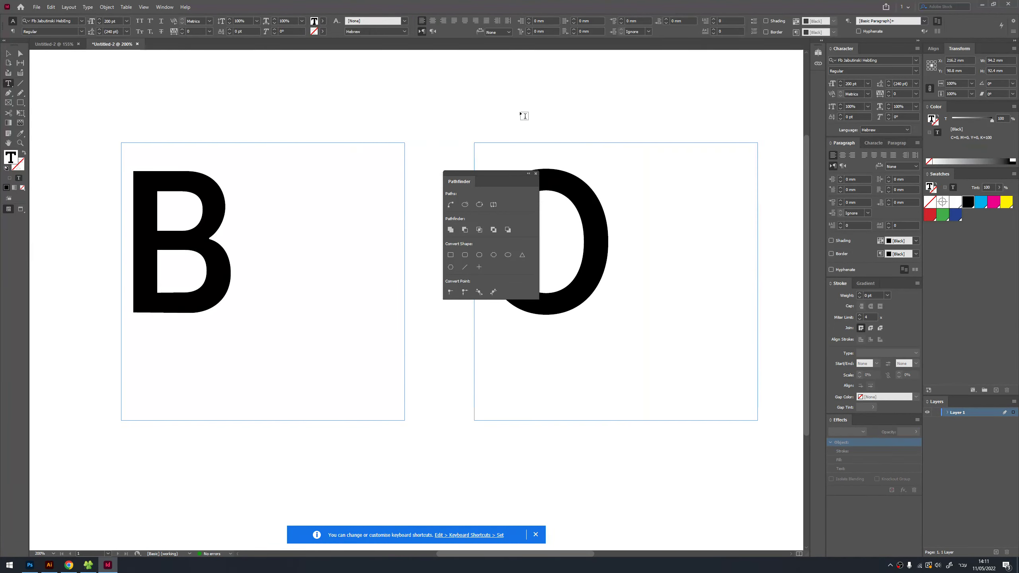
{"action": "key", "text": "Escape"}
Close Pathfinder, select both frames and convert the letters to outlines.
{"action": "left_click", "coordinate": [535, 173]}
{"action": "key", "text": "ctrl+a"}
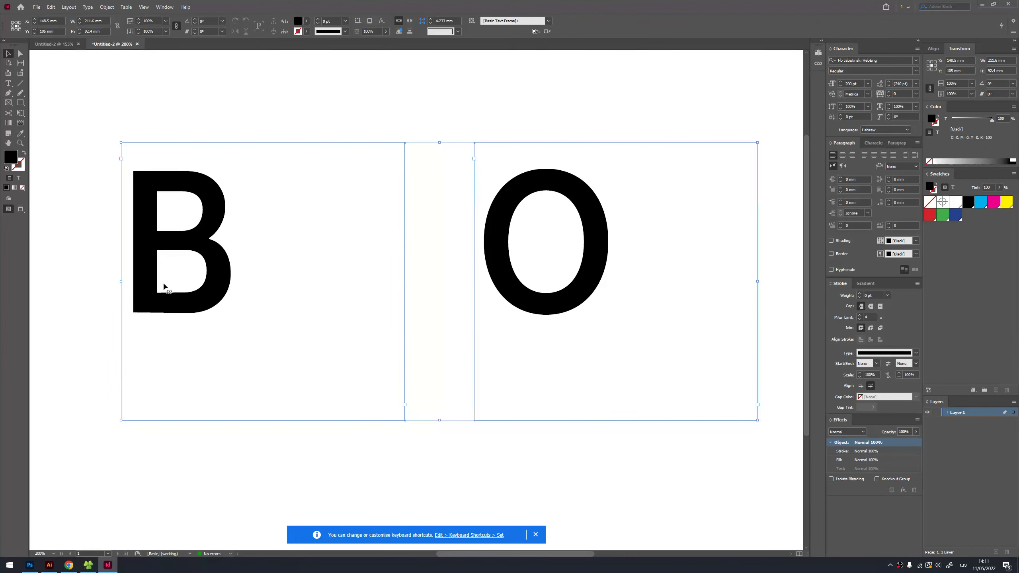
{"action": "key", "text": "ctrl+shift+o"}
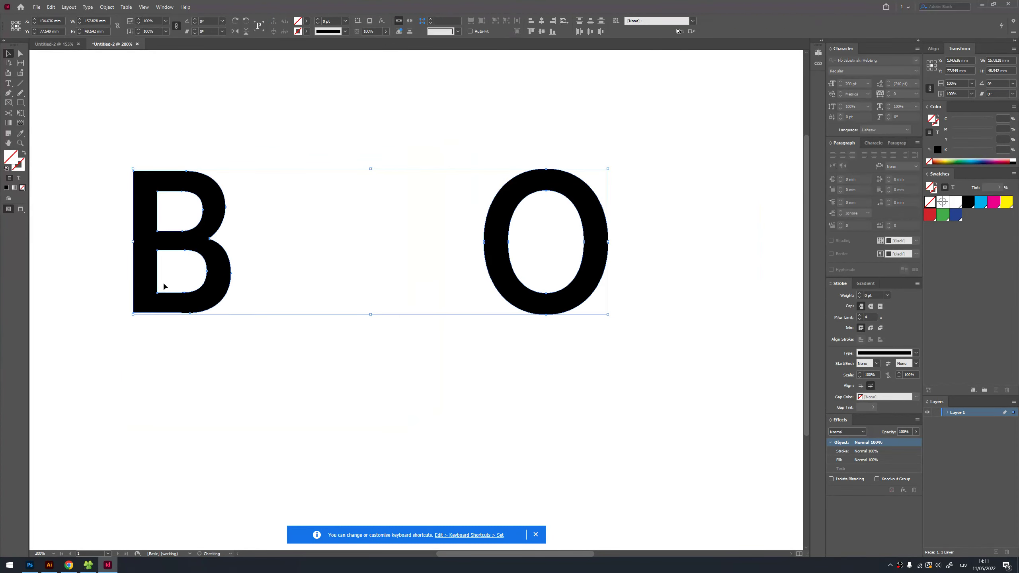
Move the O down-left, the B up-right, then nestle the O against the B's lower right.
{"action": "left_click", "coordinate": [536, 535]}
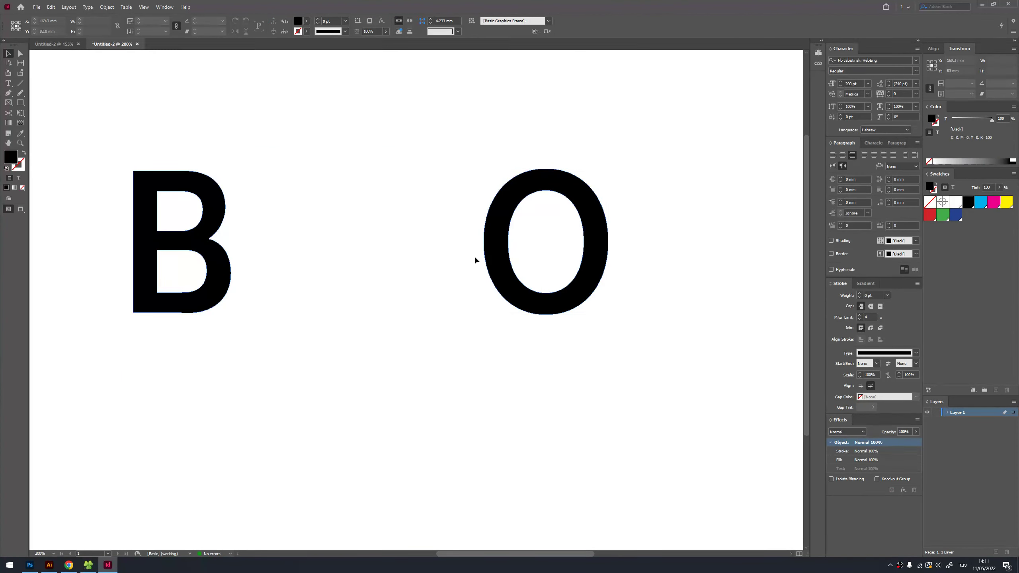
{"action": "left_click_drag", "start_coordinate": [496, 249], "coordinate": [286, 347]}
{"action": "left_click_drag", "start_coordinate": [145, 241], "coordinate": [191, 183]}
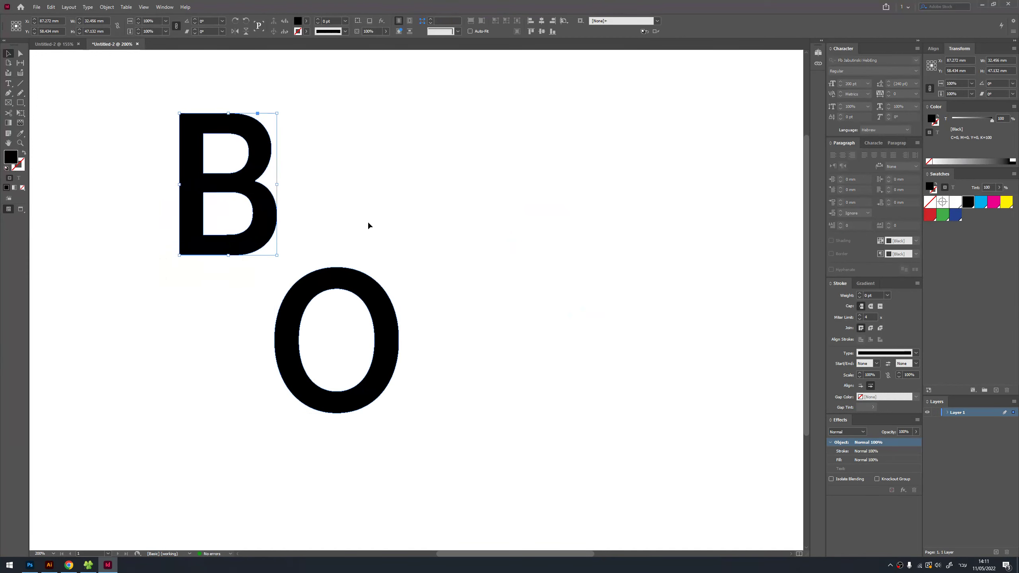
{"action": "left_click_drag", "start_coordinate": [337, 284], "coordinate": [342, 222]}
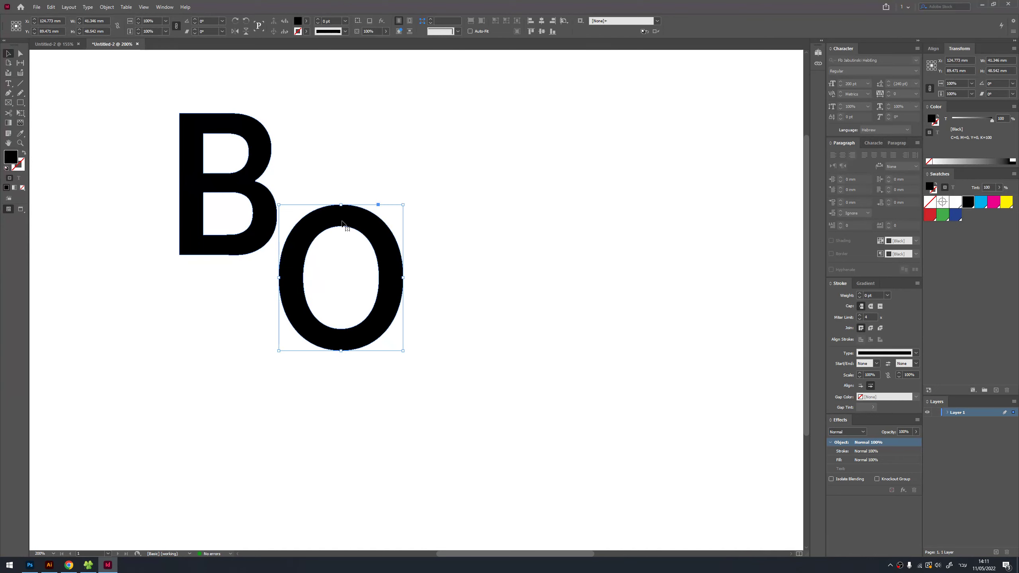